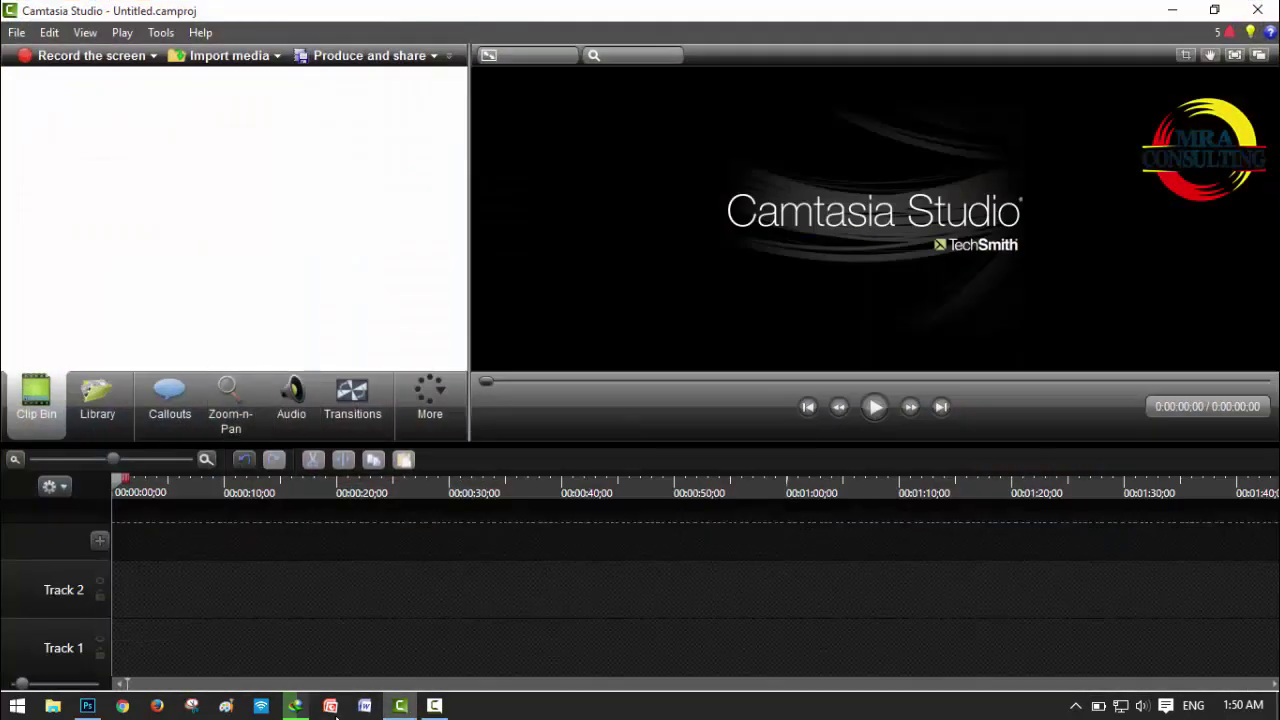
Step: Import song.mp4 from the Video Editing folder onto Track 2 and show the Callouts shapes
key("ctrl+i")
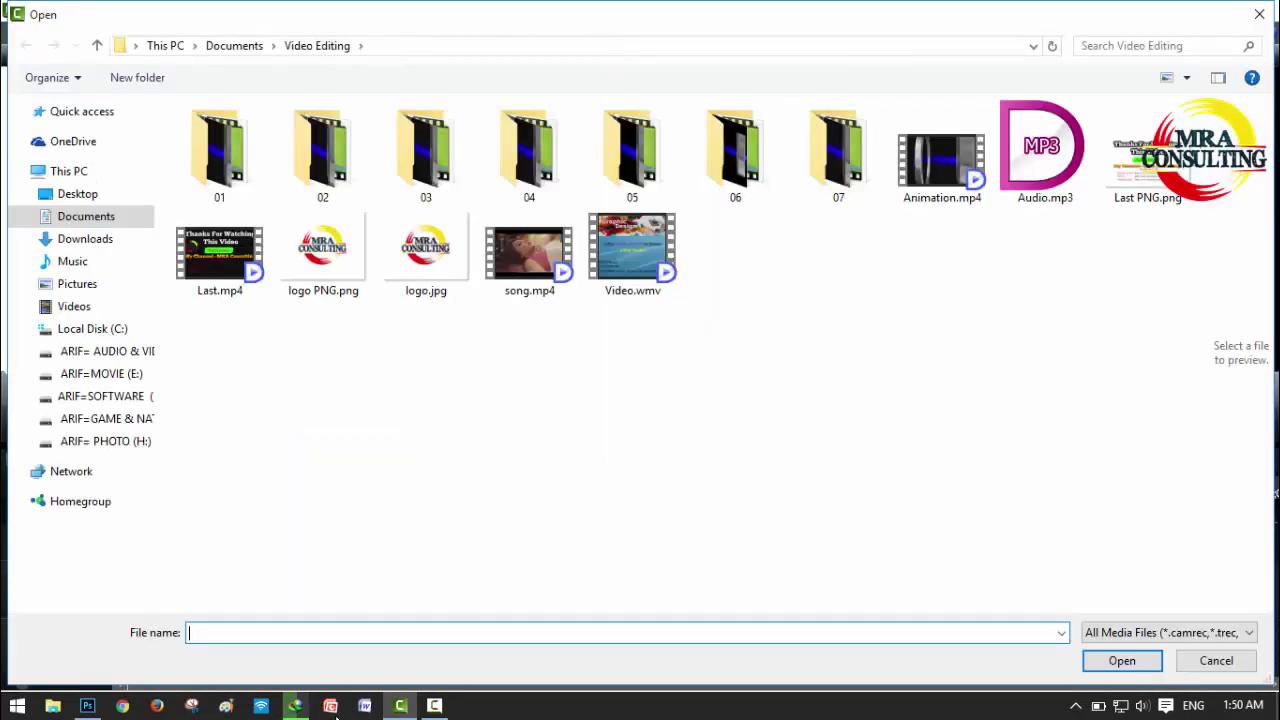
left_click(529, 255)
key("Return")
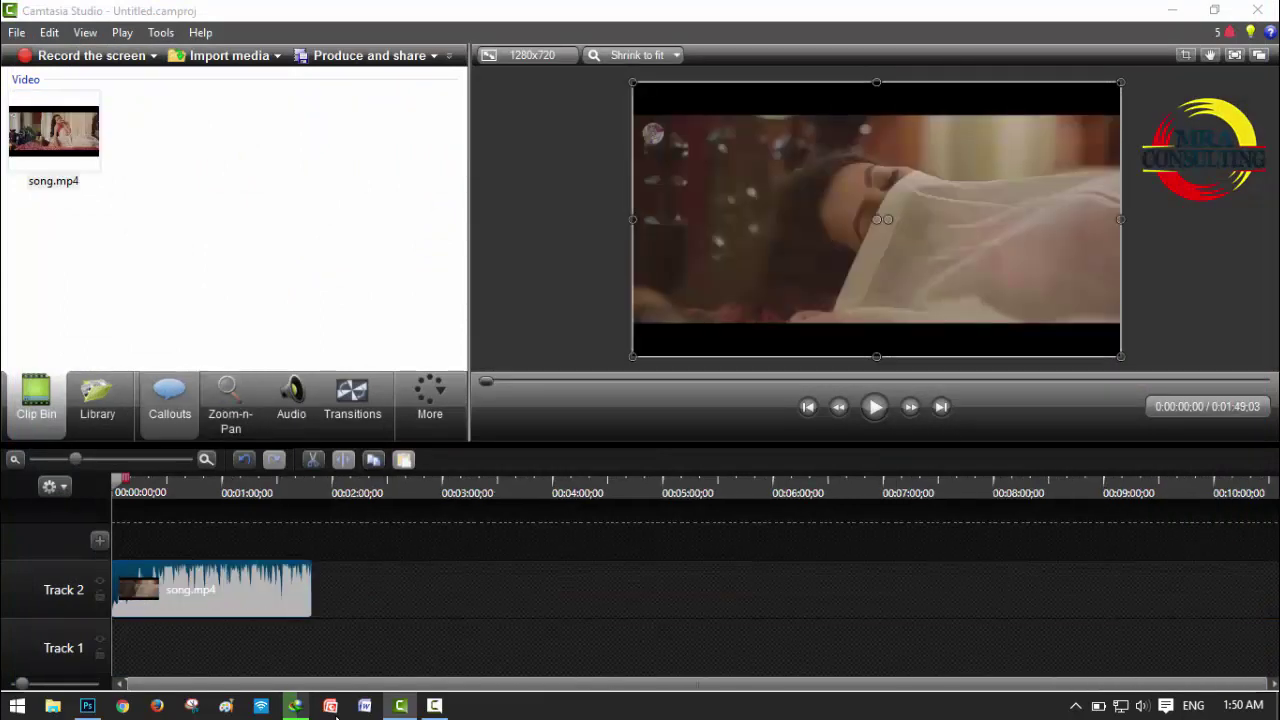
left_click(169, 400)
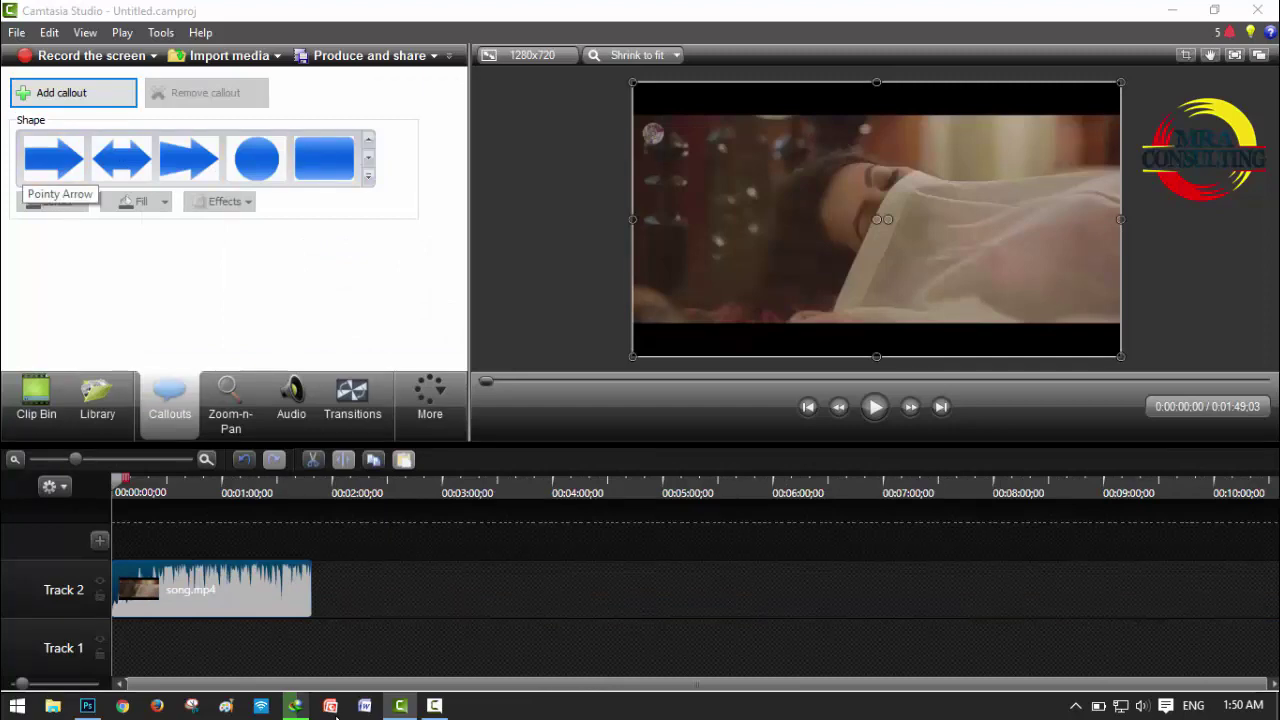
Step: Place a Blur callout up and left over the frame, enlarge it, then play and pause the preview
left_click(368, 175)
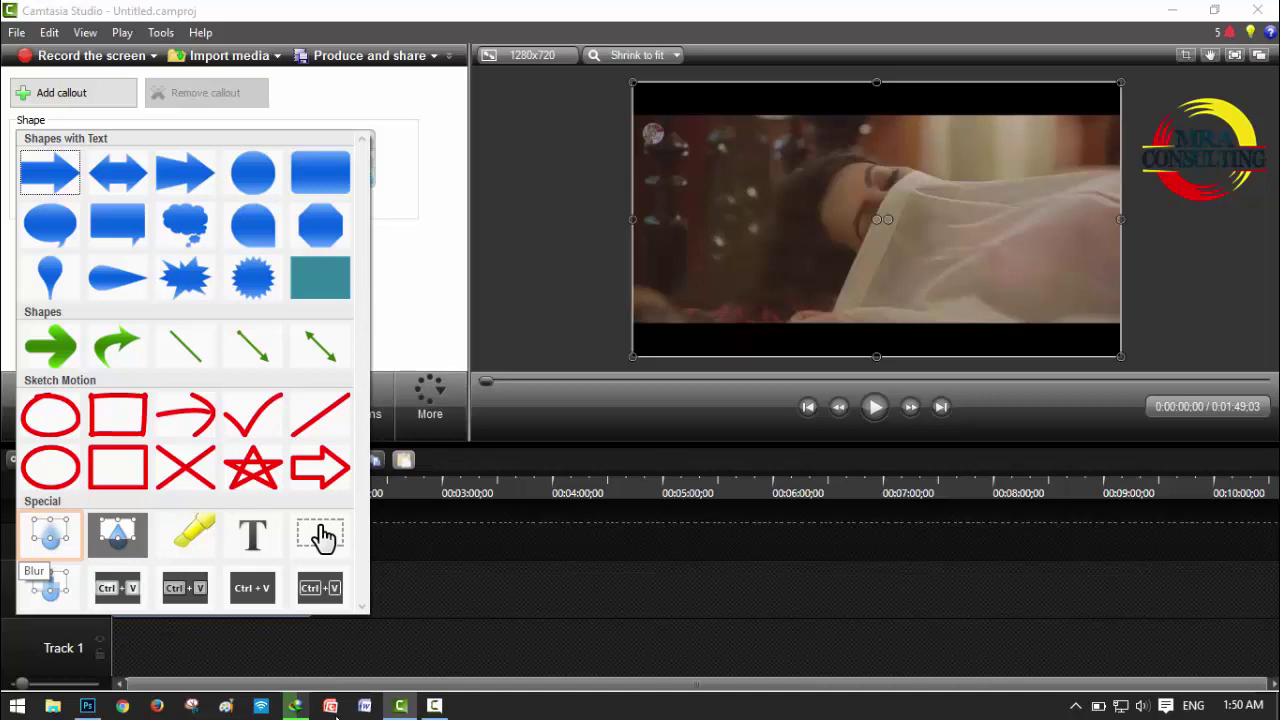
left_click(322, 537)
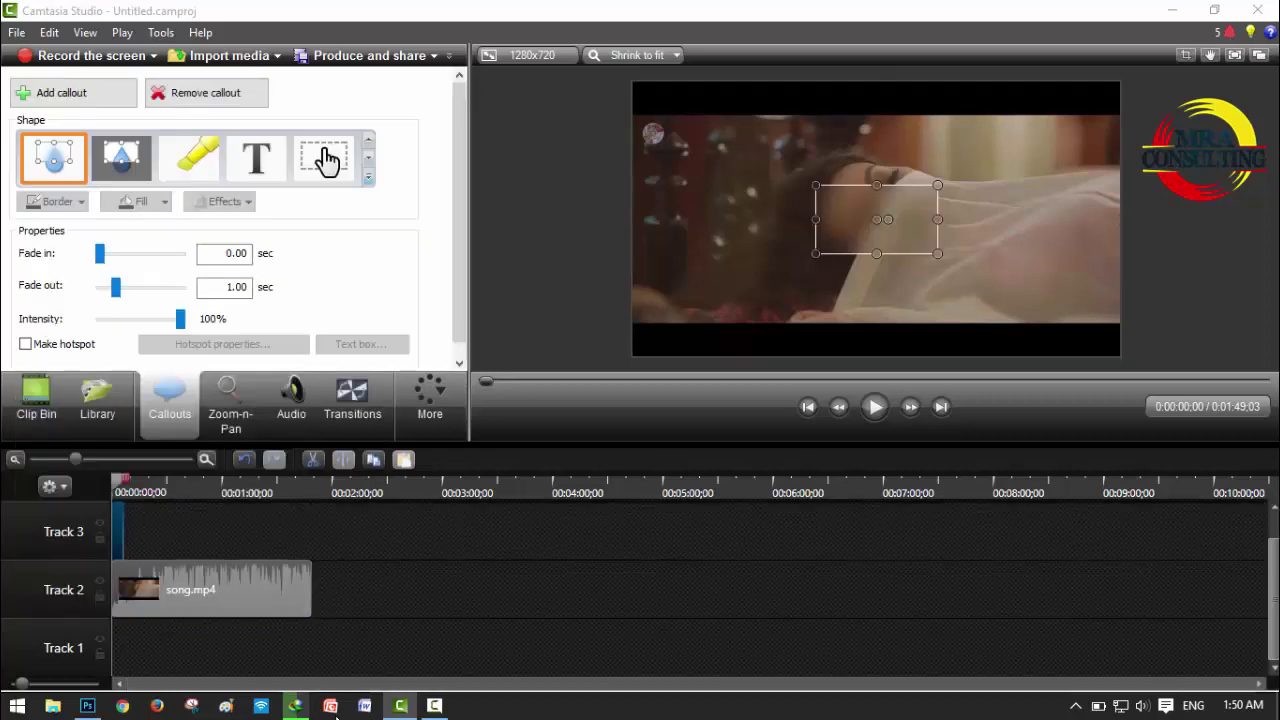
left_click_drag(877, 219, 837, 177)
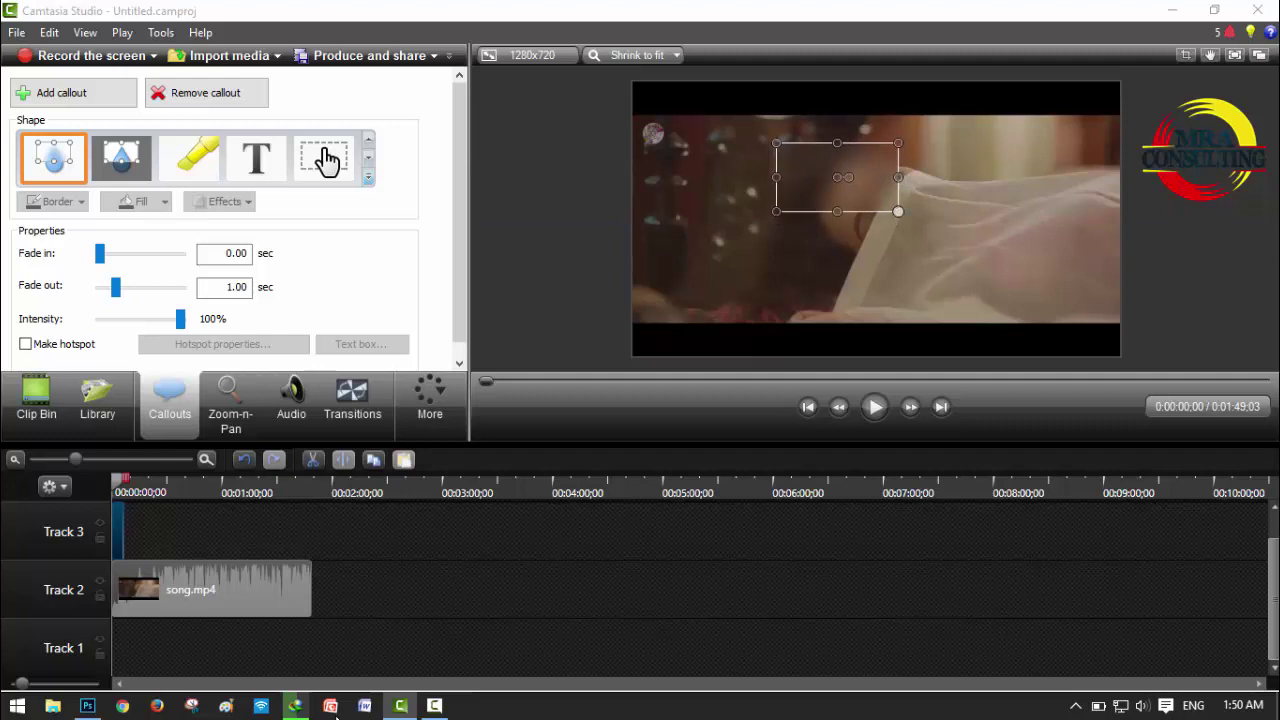
left_click_drag(898, 211, 965, 270)
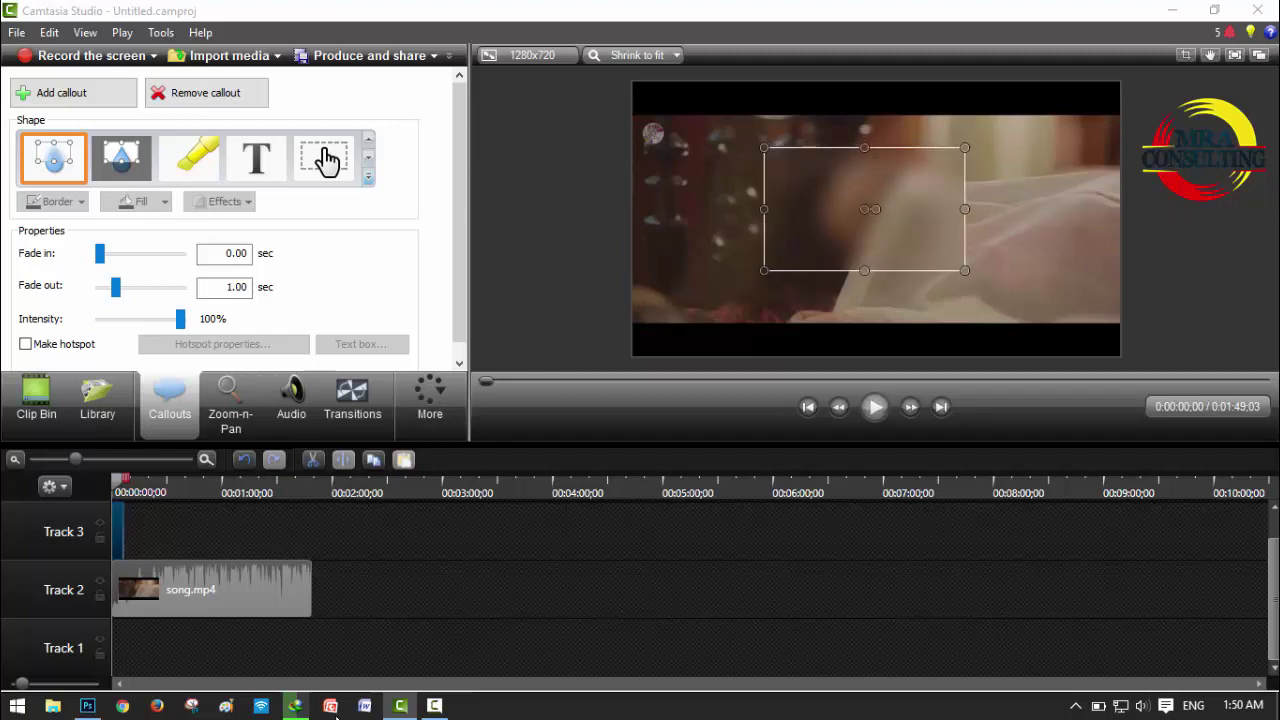
key("space")
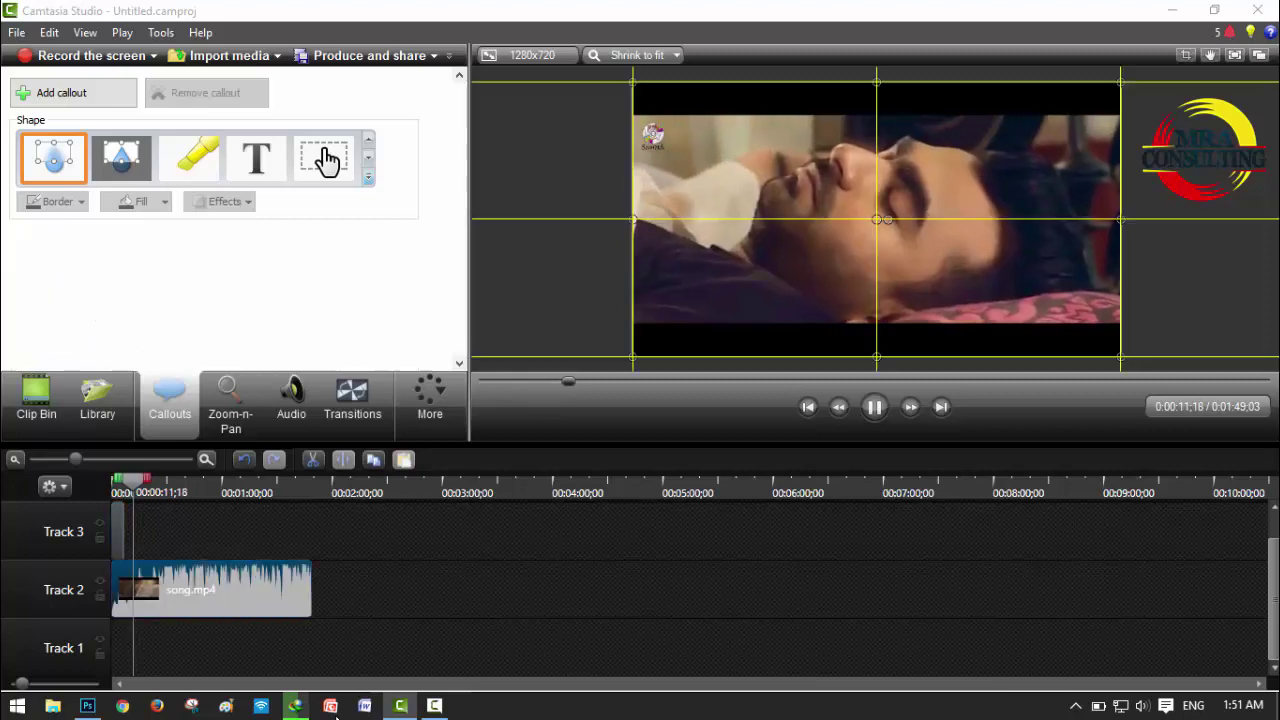
key("space")
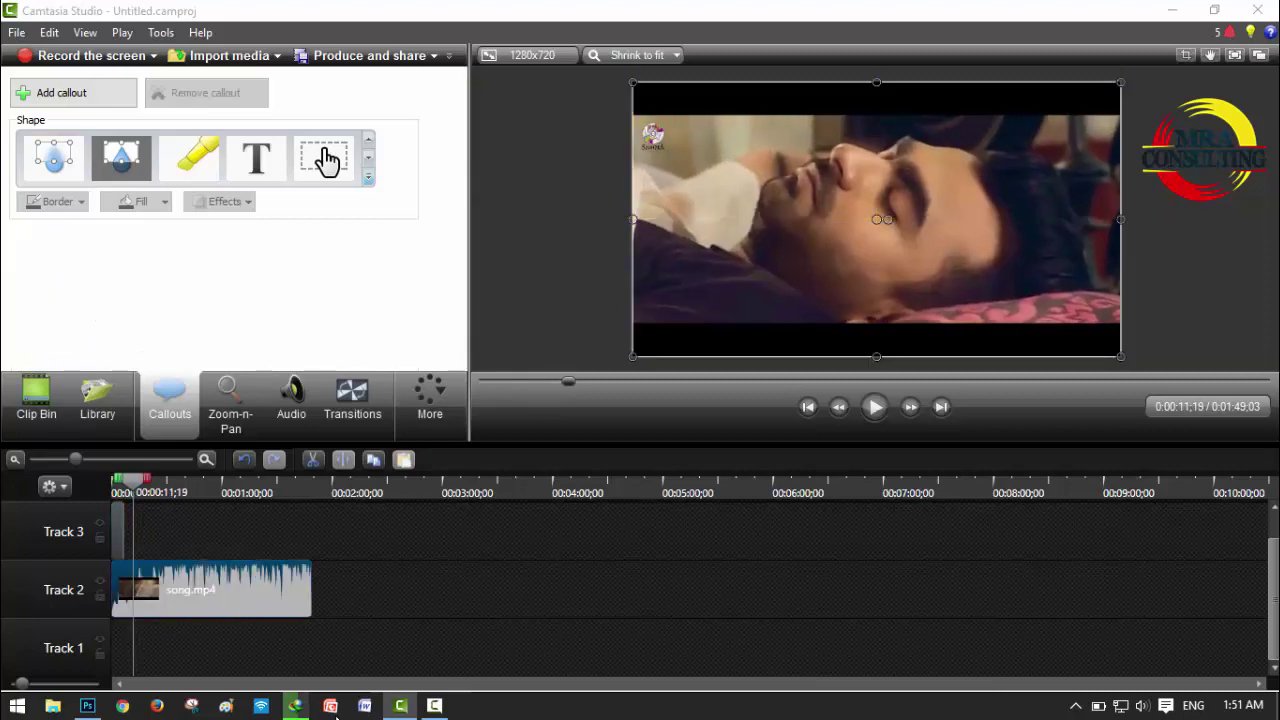
Step: Position and stretch a Spotlight callout over the man's whole face, then play the preview
left_click(368, 176)
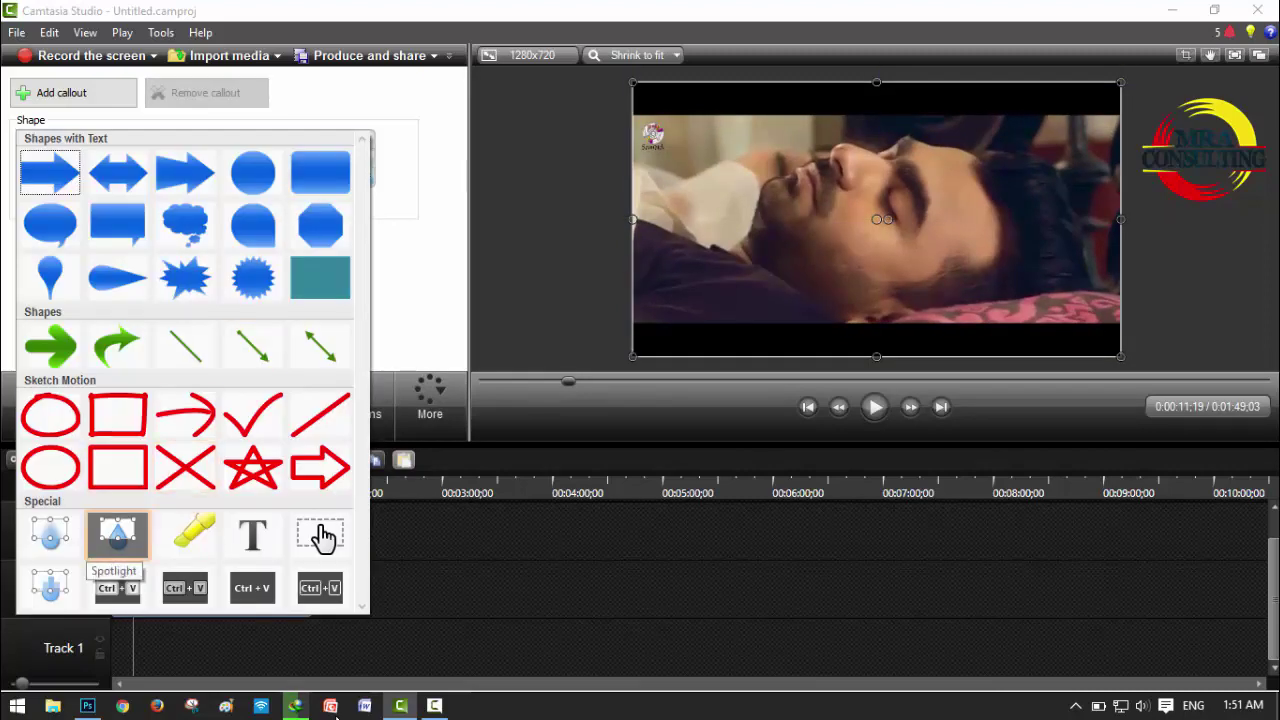
left_click(117, 534)
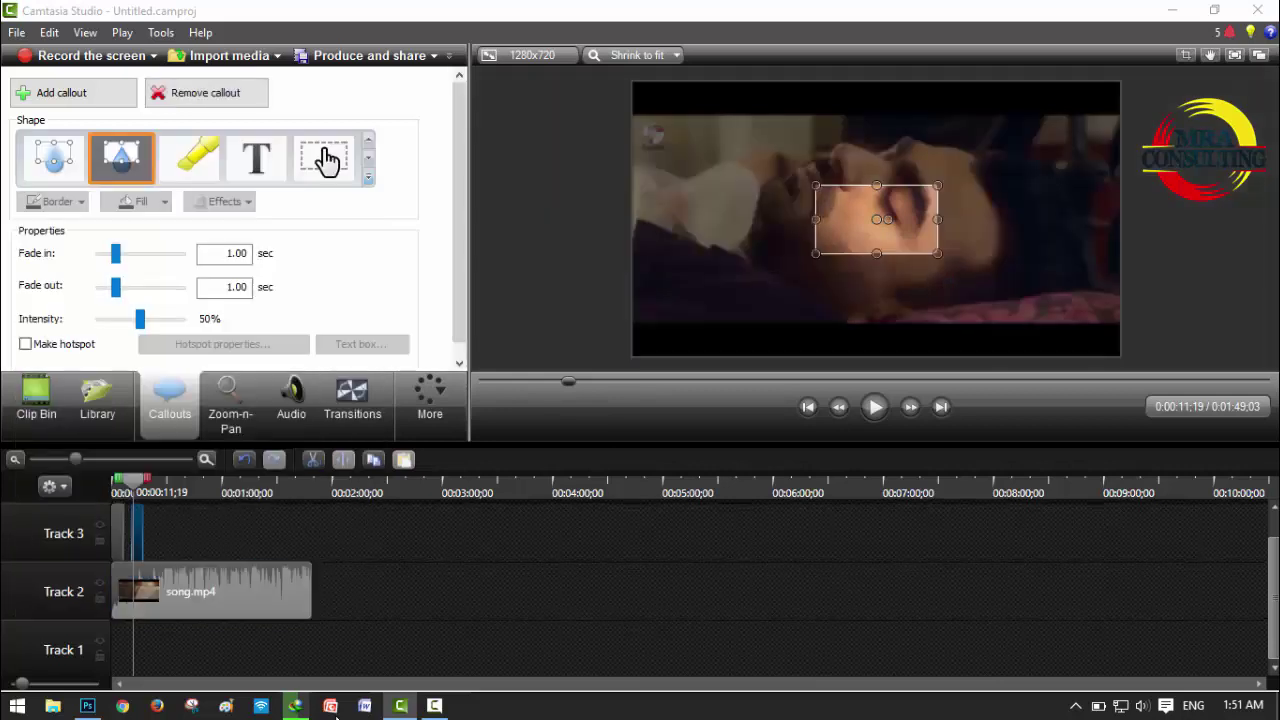
mouse_move(876, 219)
left_mouse_down()
mouse_move(842, 197)
mouse_move(868, 203)
left_mouse_up()
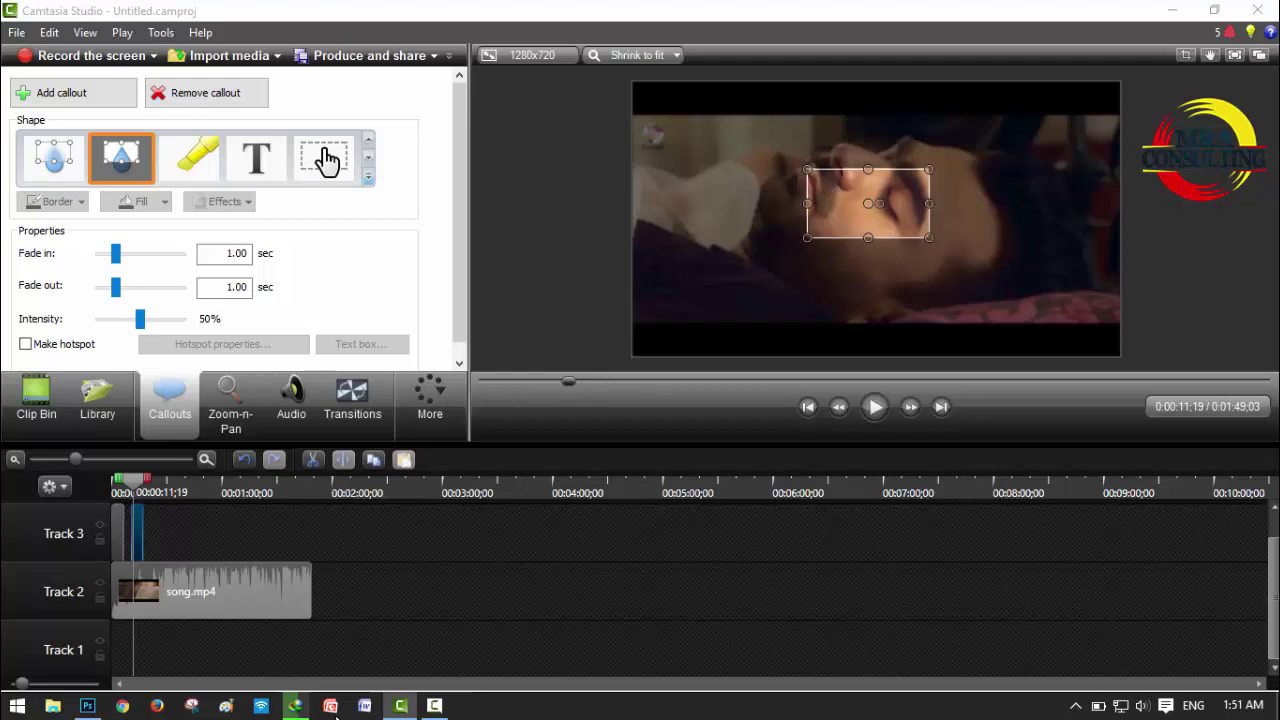
mouse_move(868, 203)
left_mouse_down()
mouse_move(807, 188)
mouse_move(792, 160)
left_mouse_up()
left_click_drag(853, 194, 1088, 320)
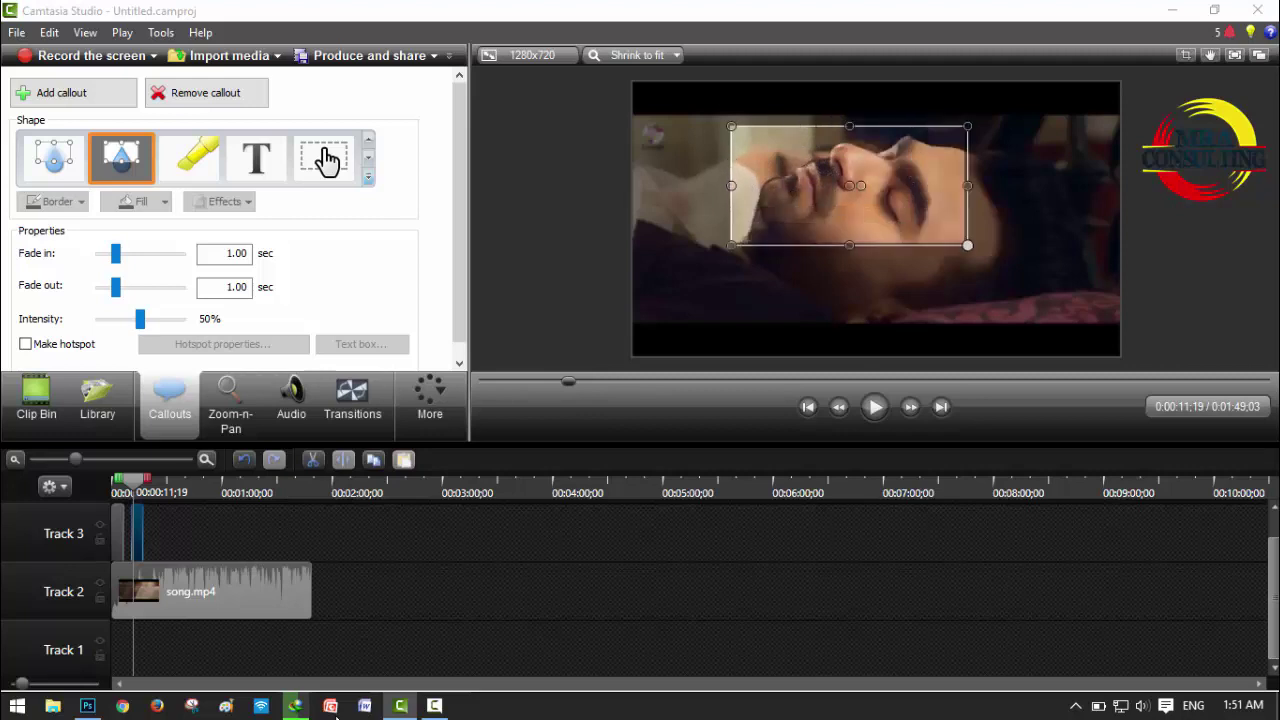
mouse_move(908, 221)
left_mouse_down()
mouse_move(879, 209)
mouse_move(908, 223)
left_mouse_up()
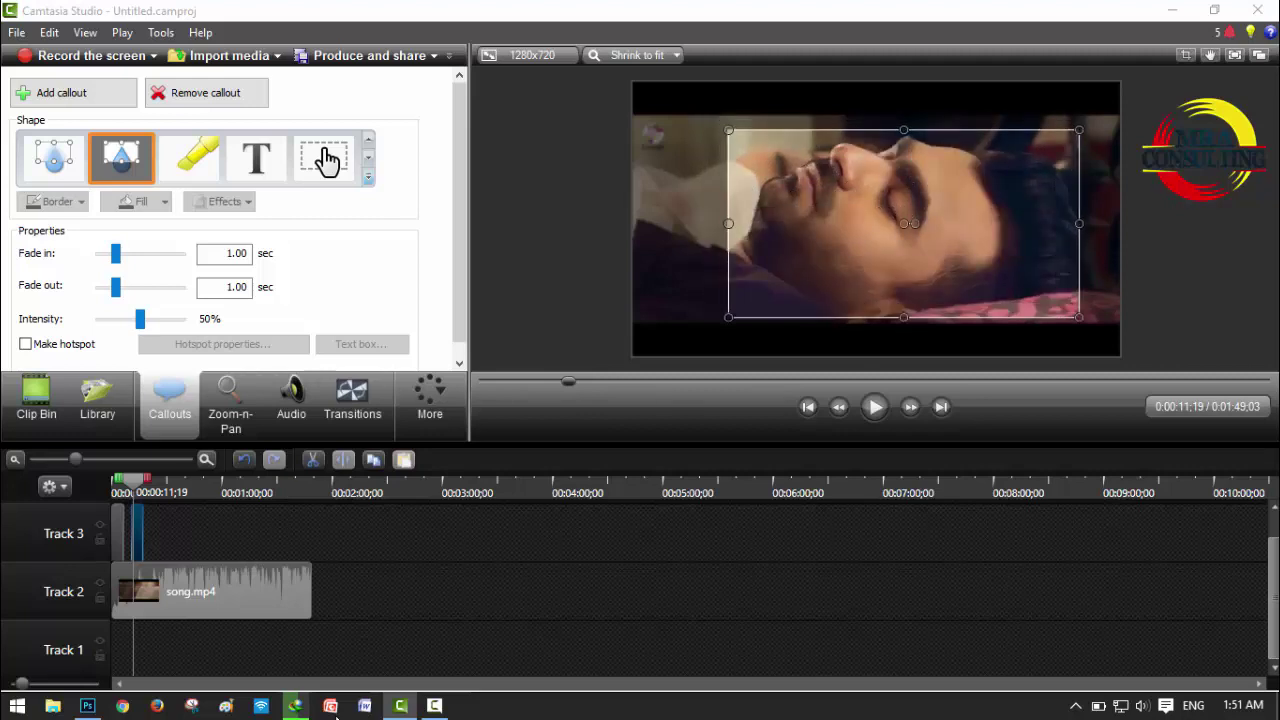
key("space")
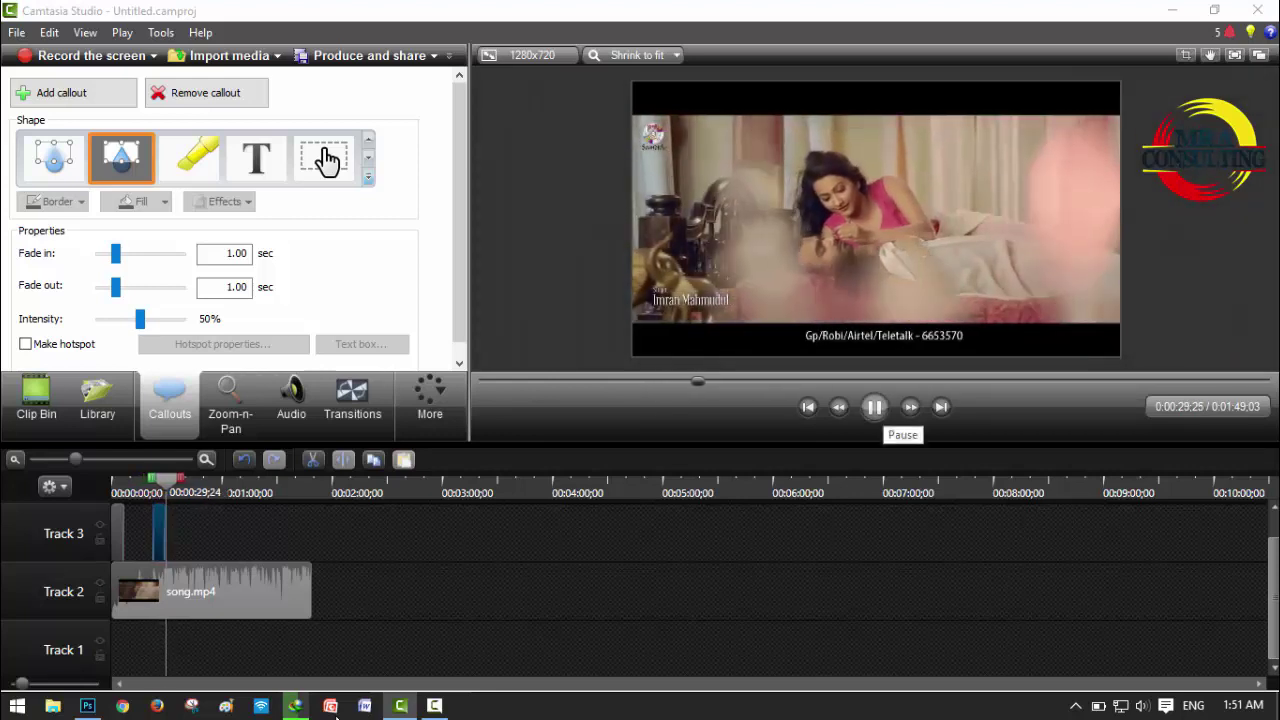
Step: Replace a discarded first attempt with a new yellow Highlight callout and play the preview
left_click(874, 406)
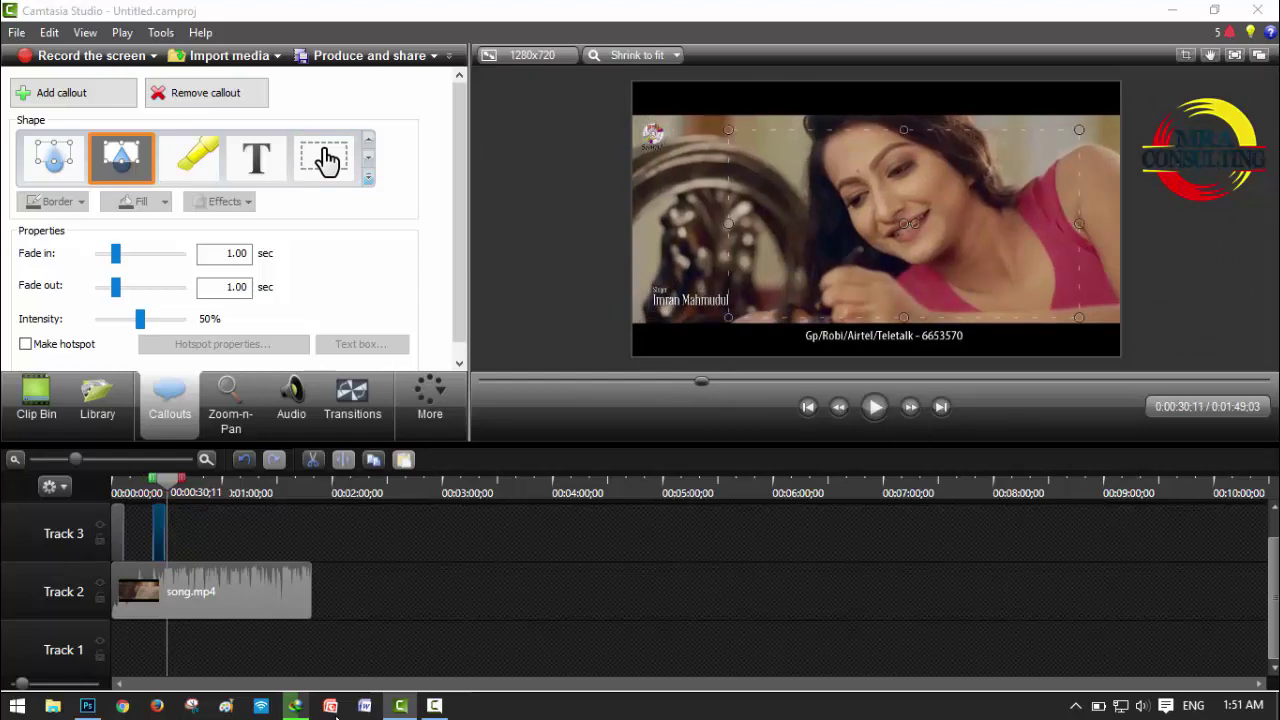
left_click(368, 176)
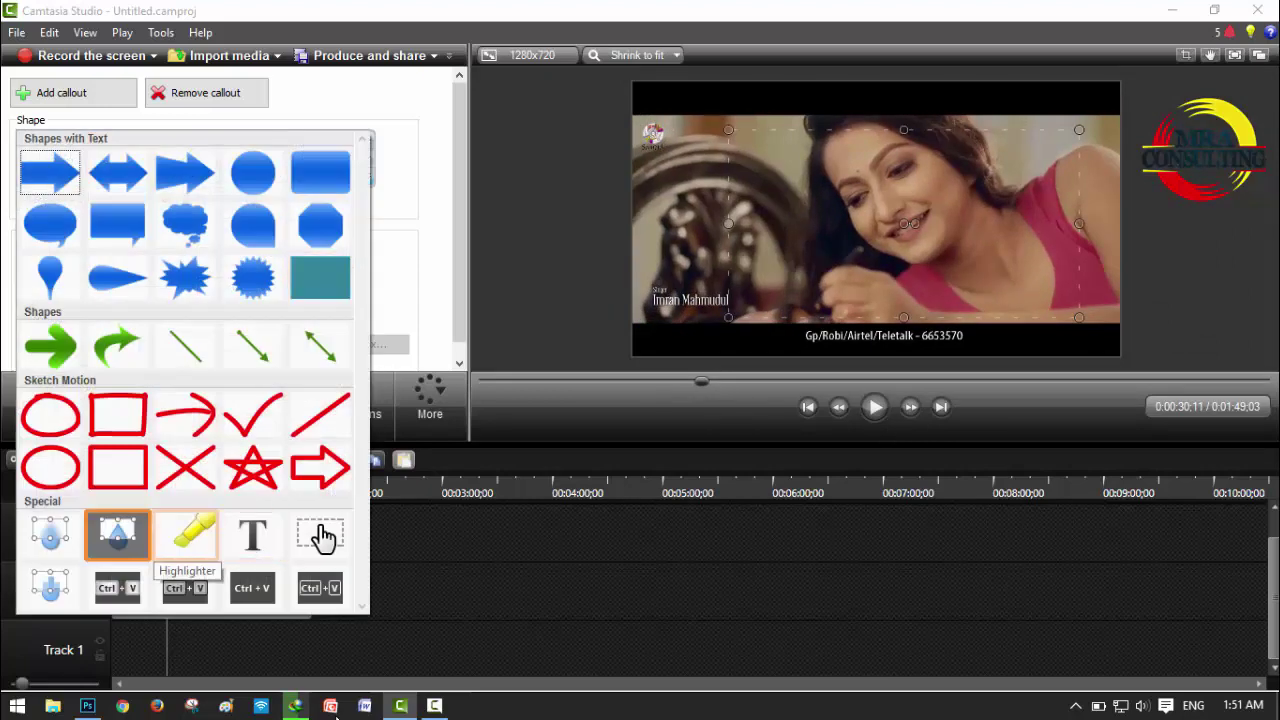
left_click(187, 535)
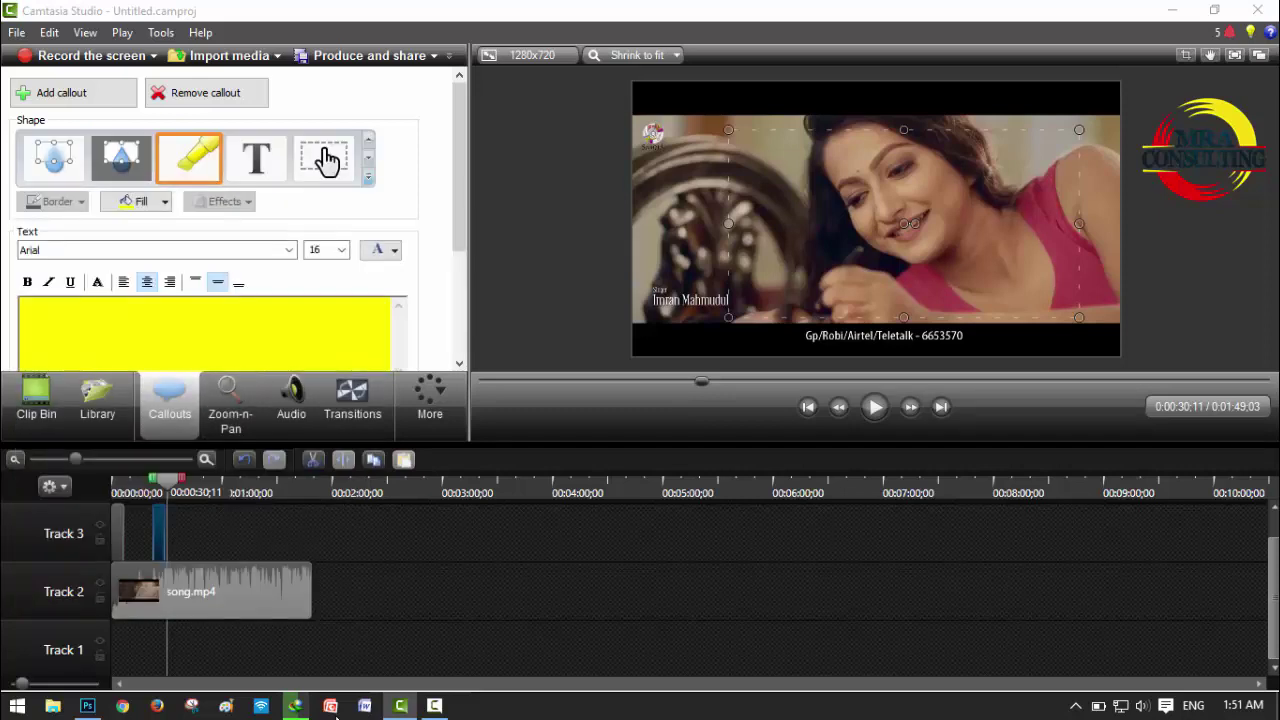
key("Delete")
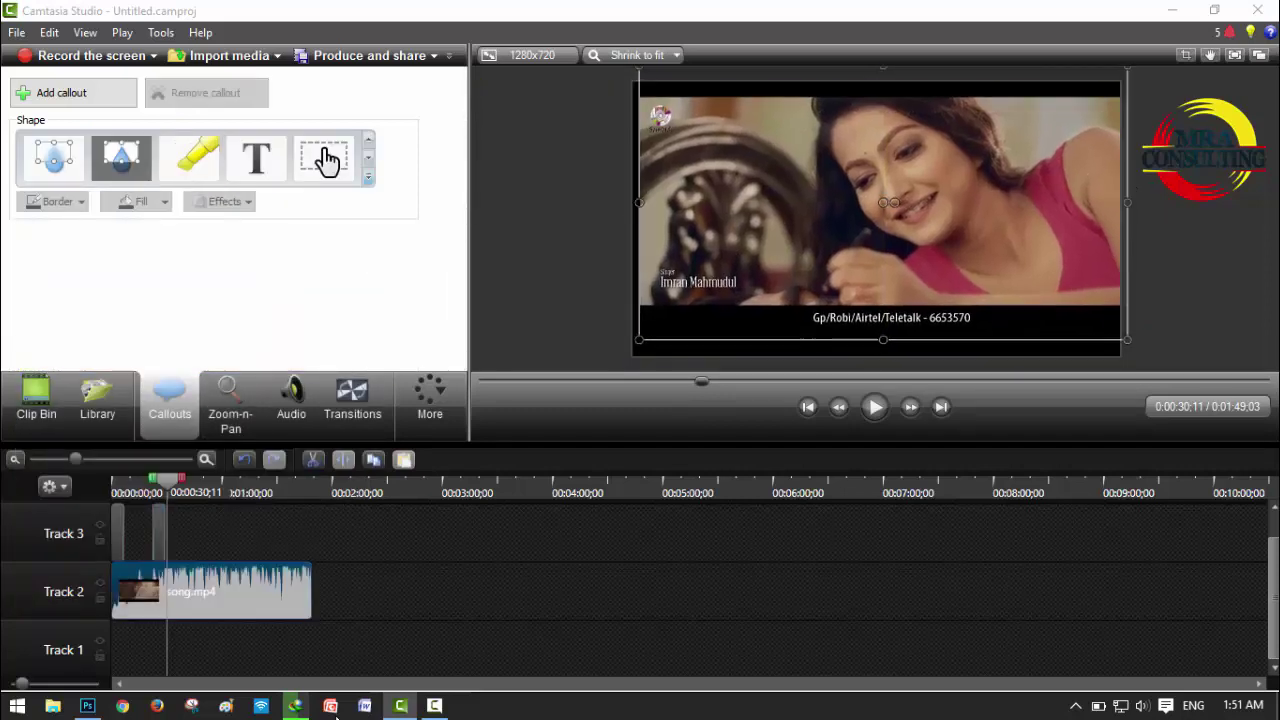
key("Down")
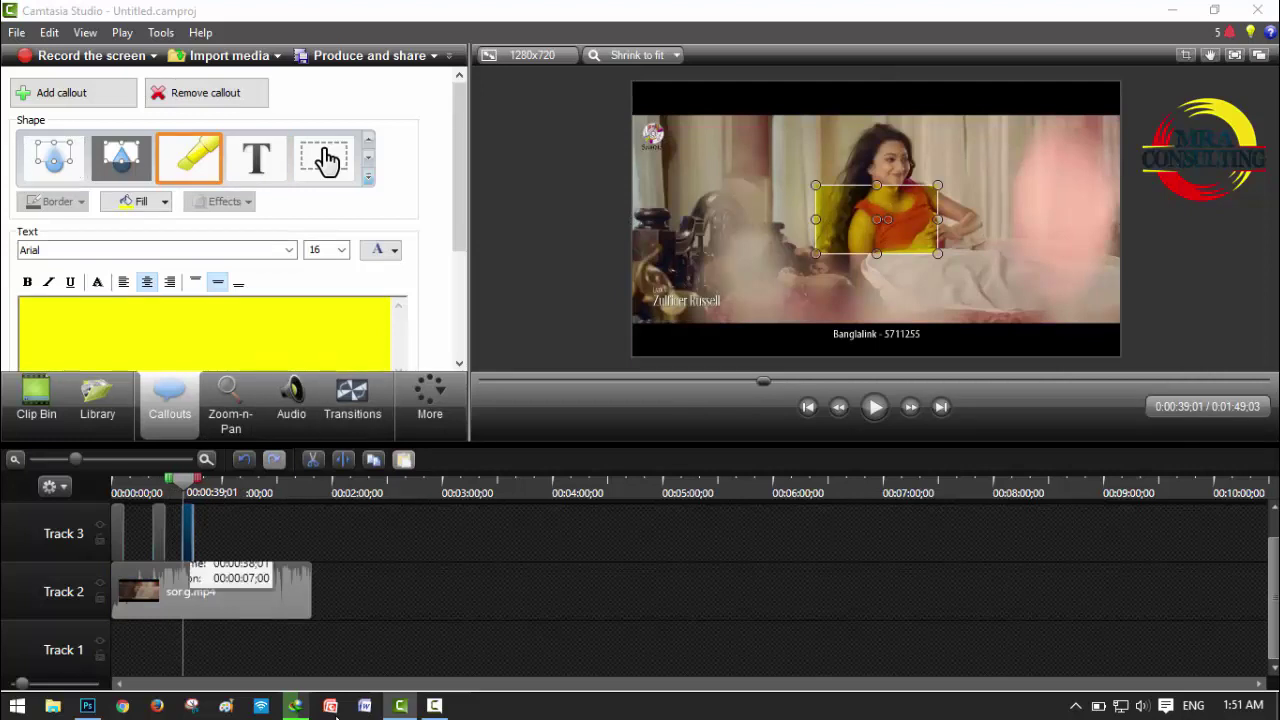
key("Delete")
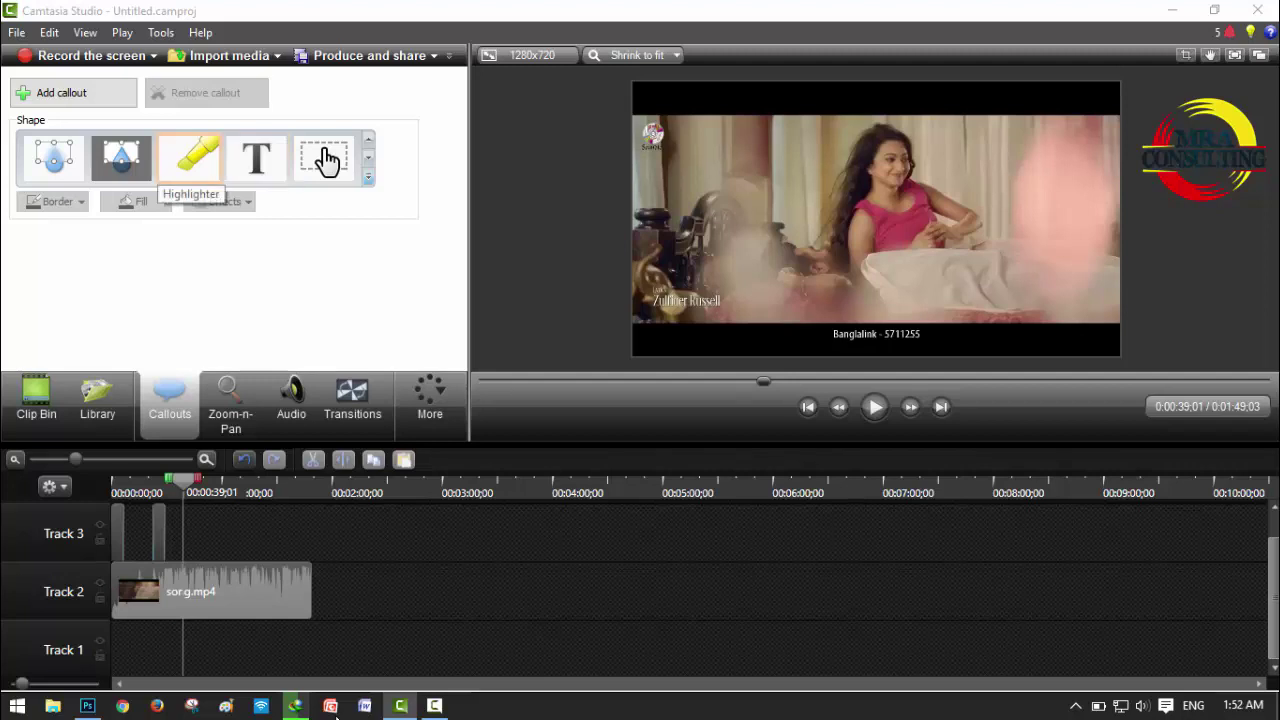
left_click(190, 158)
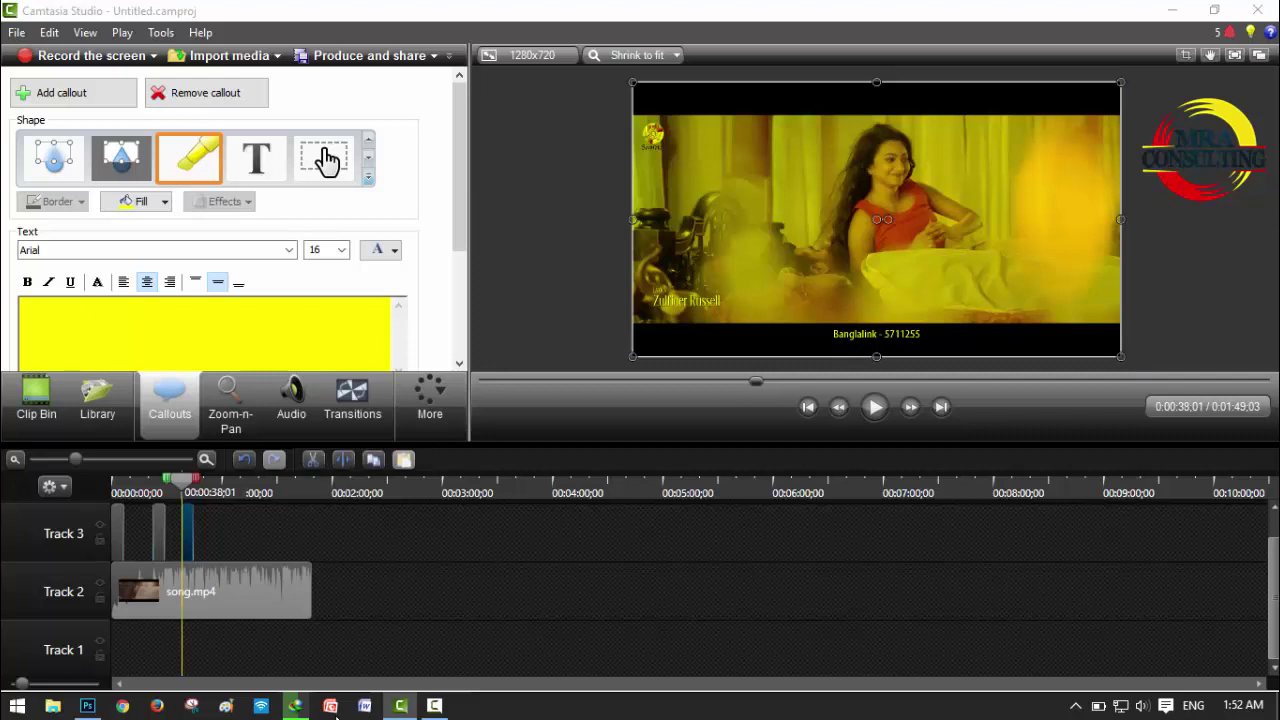
key("space")
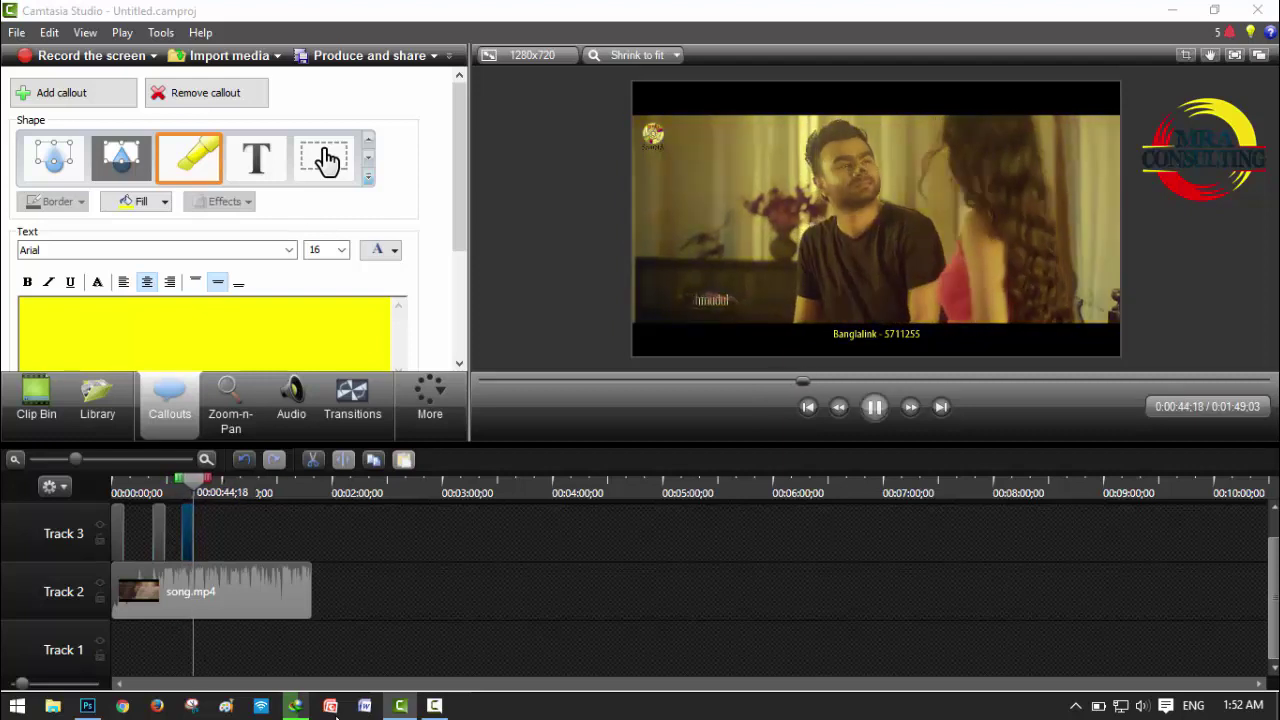
Step: Fit a Pixelate callout tightly over the woman's face, rewind slightly and play that section
left_click(874, 406)
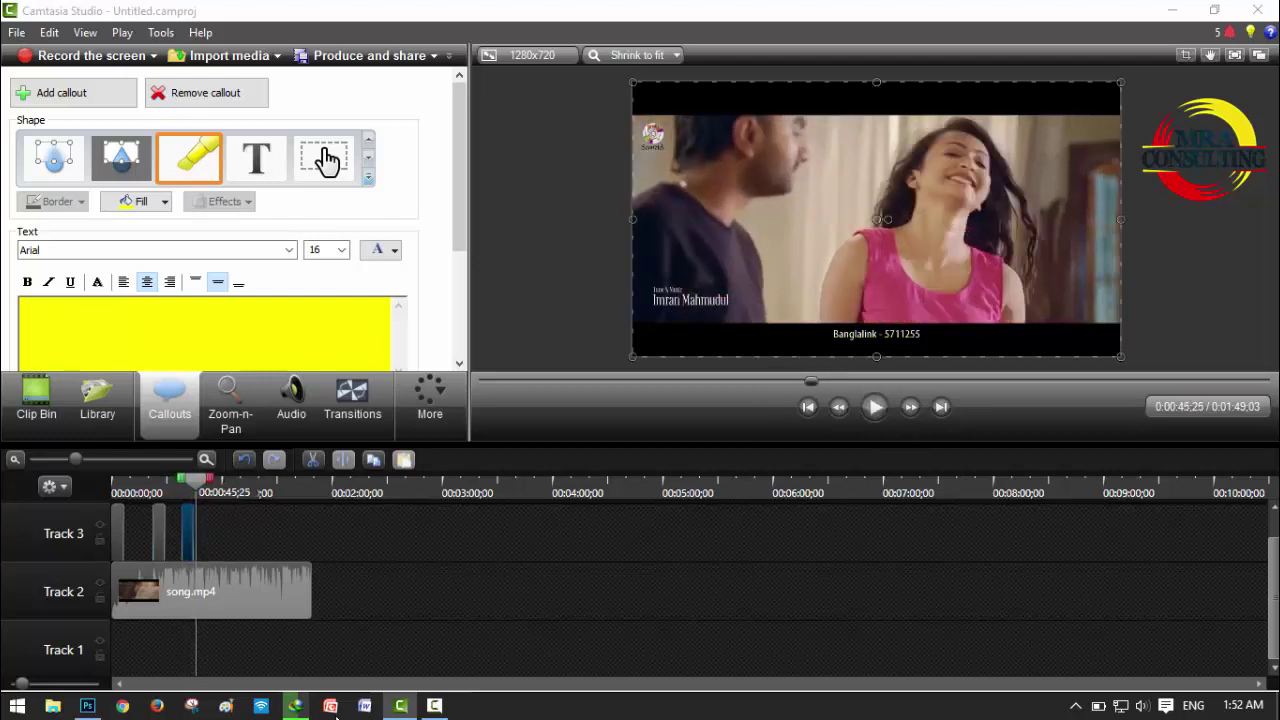
left_click(368, 176)
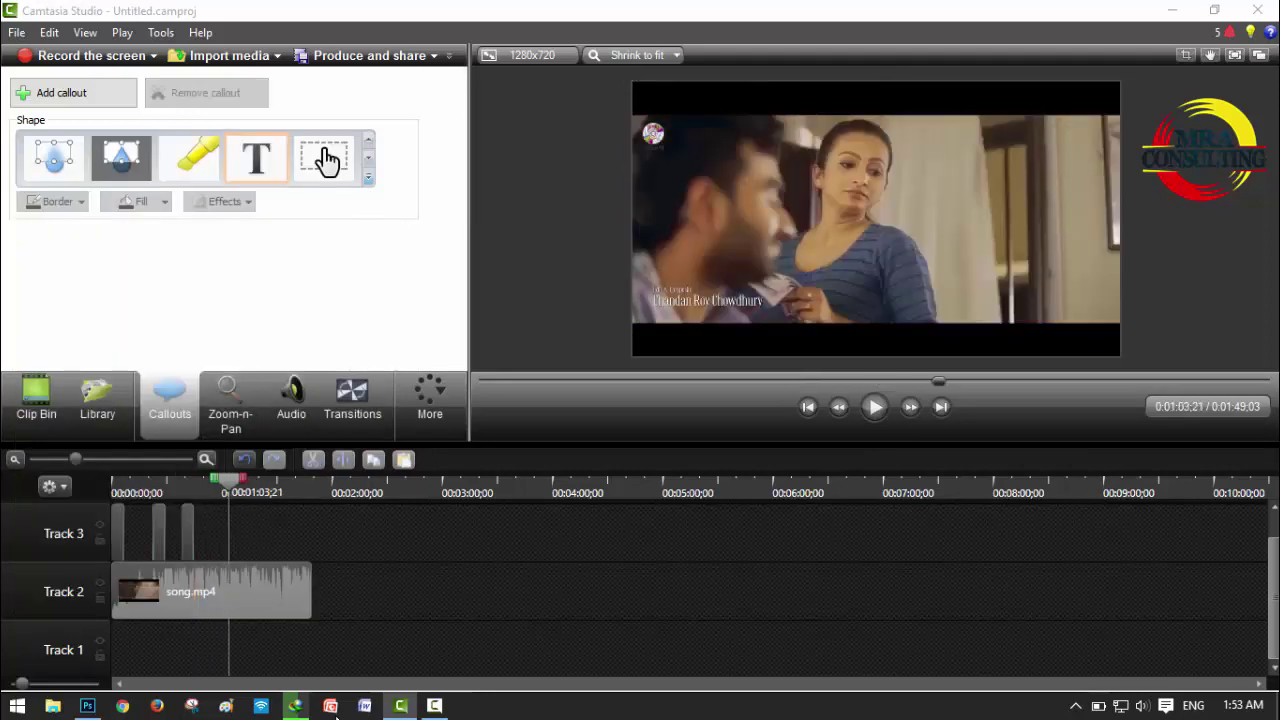
left_click(368, 176)
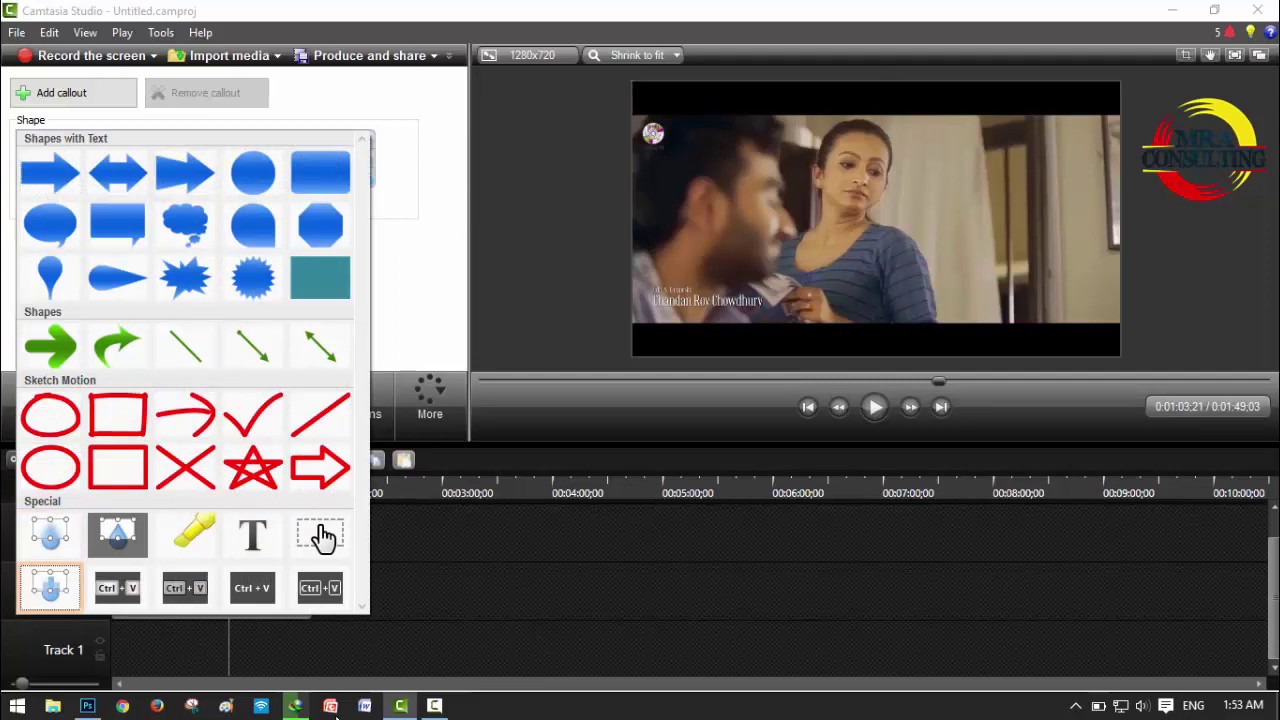
left_click(50, 586)
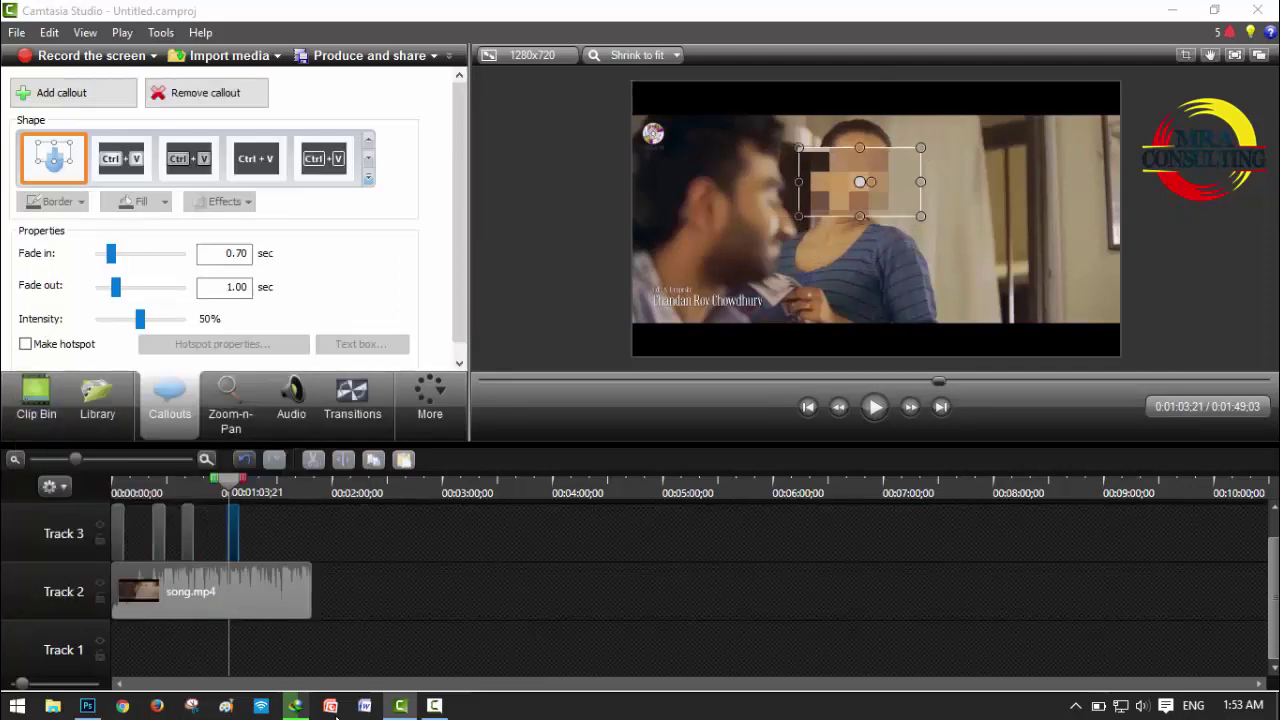
left_click_drag(876, 219, 848, 157)
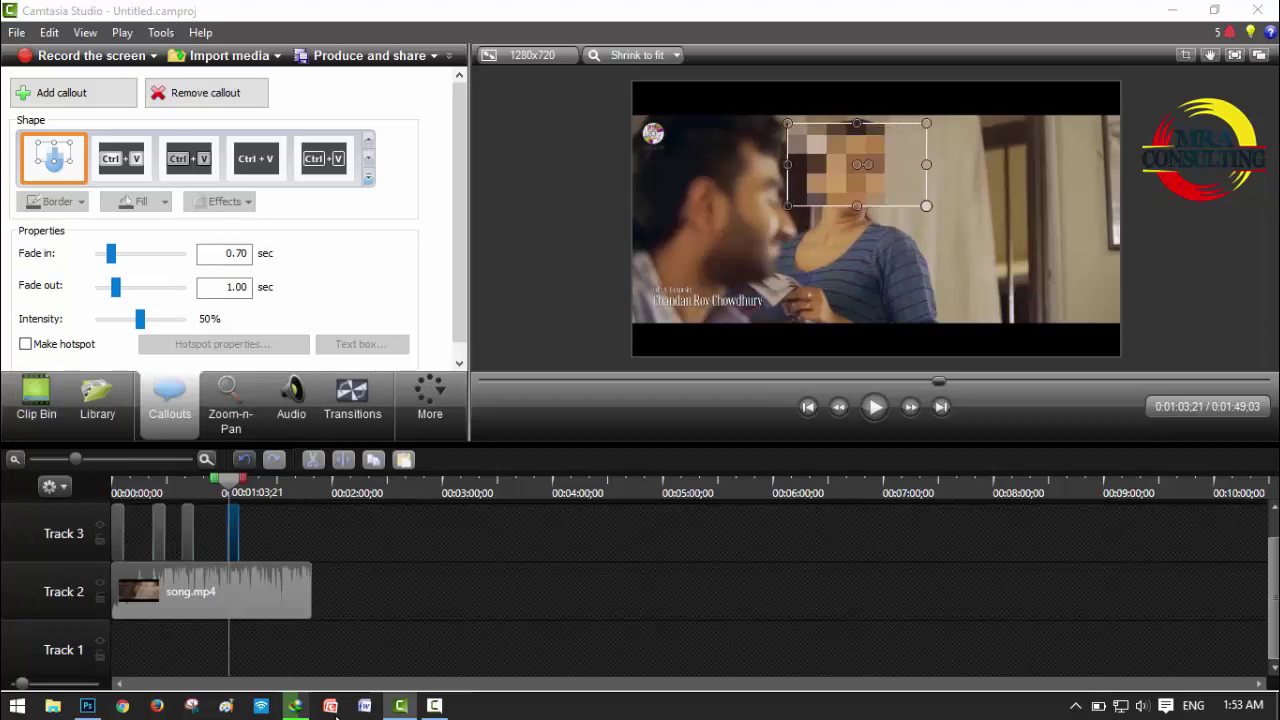
mouse_move(909, 191)
left_mouse_down()
mouse_move(966, 262)
mouse_move(907, 258)
left_mouse_up()
left_click_drag(835, 198, 850, 177)
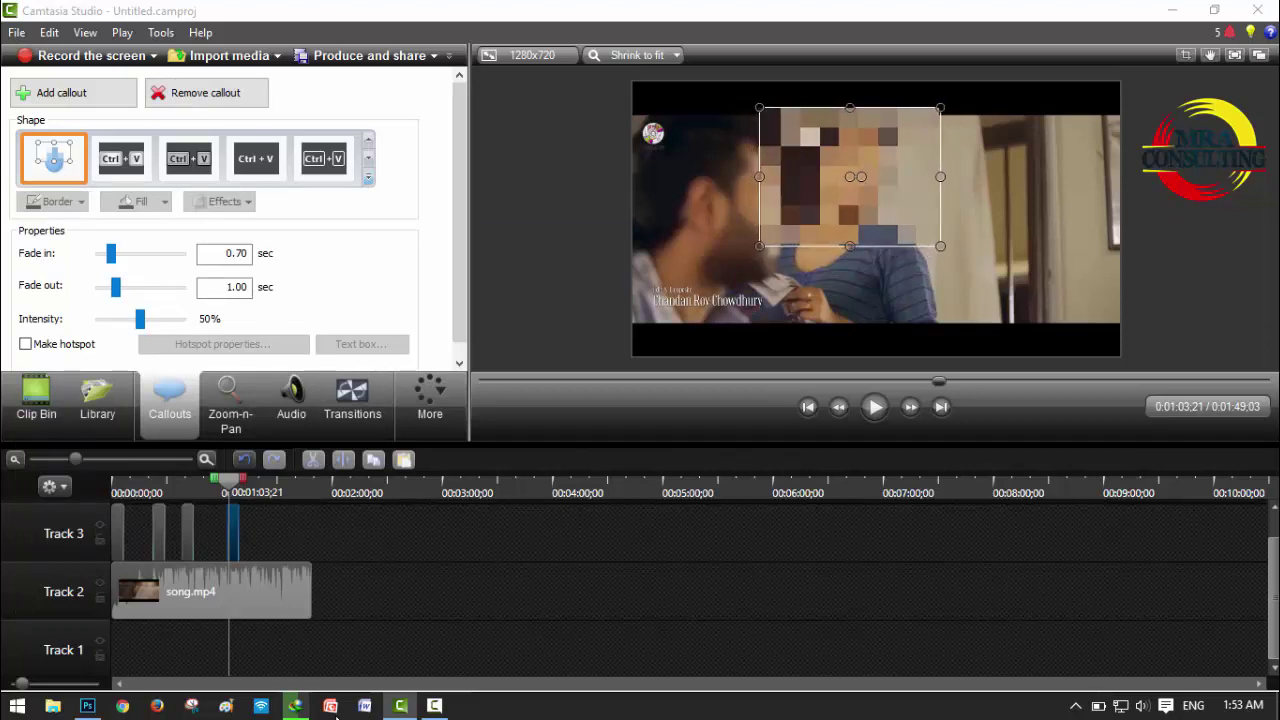
left_click_drag(940, 246, 895, 221)
left_click_drag(827, 164, 840, 170)
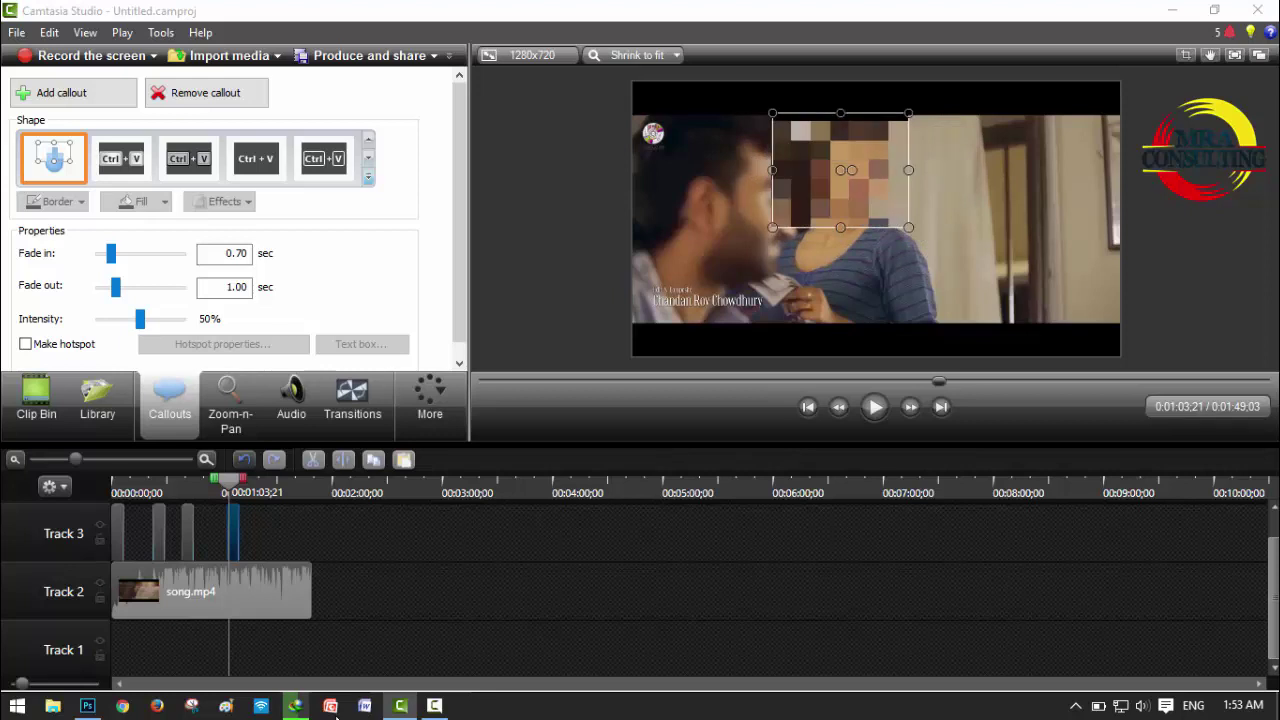
key("ctrl+Left")
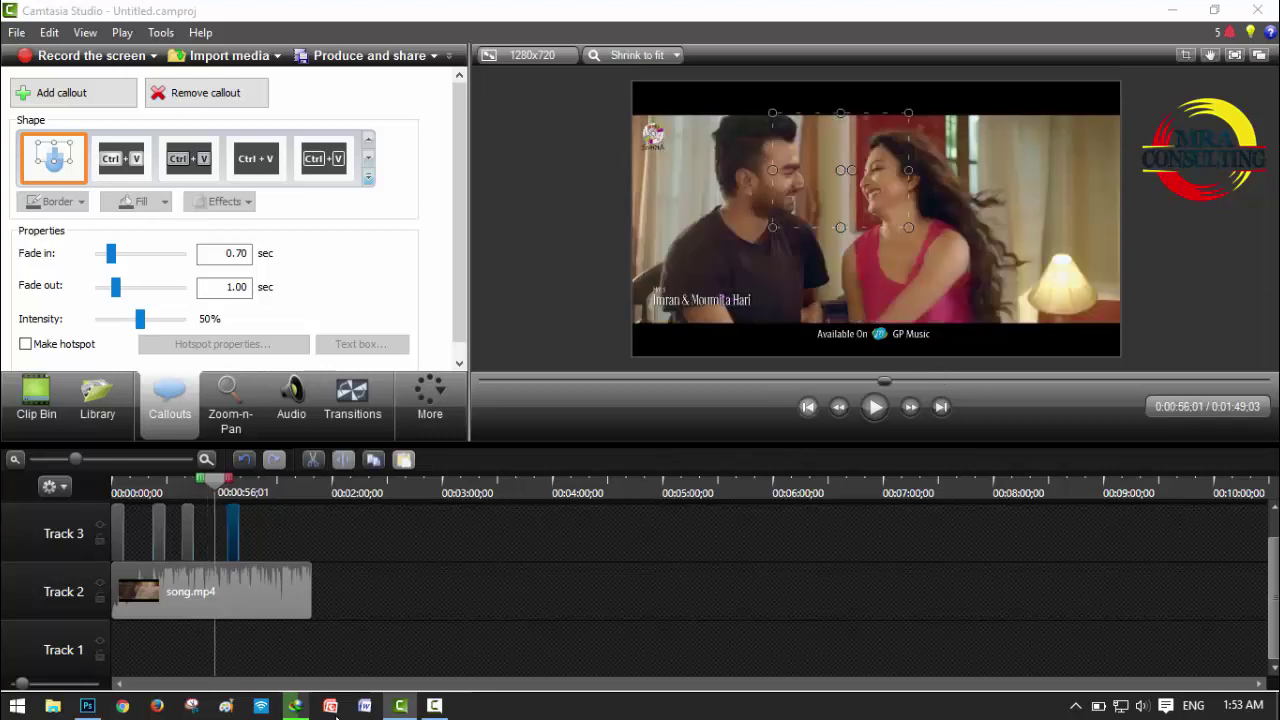
left_click(874, 406)
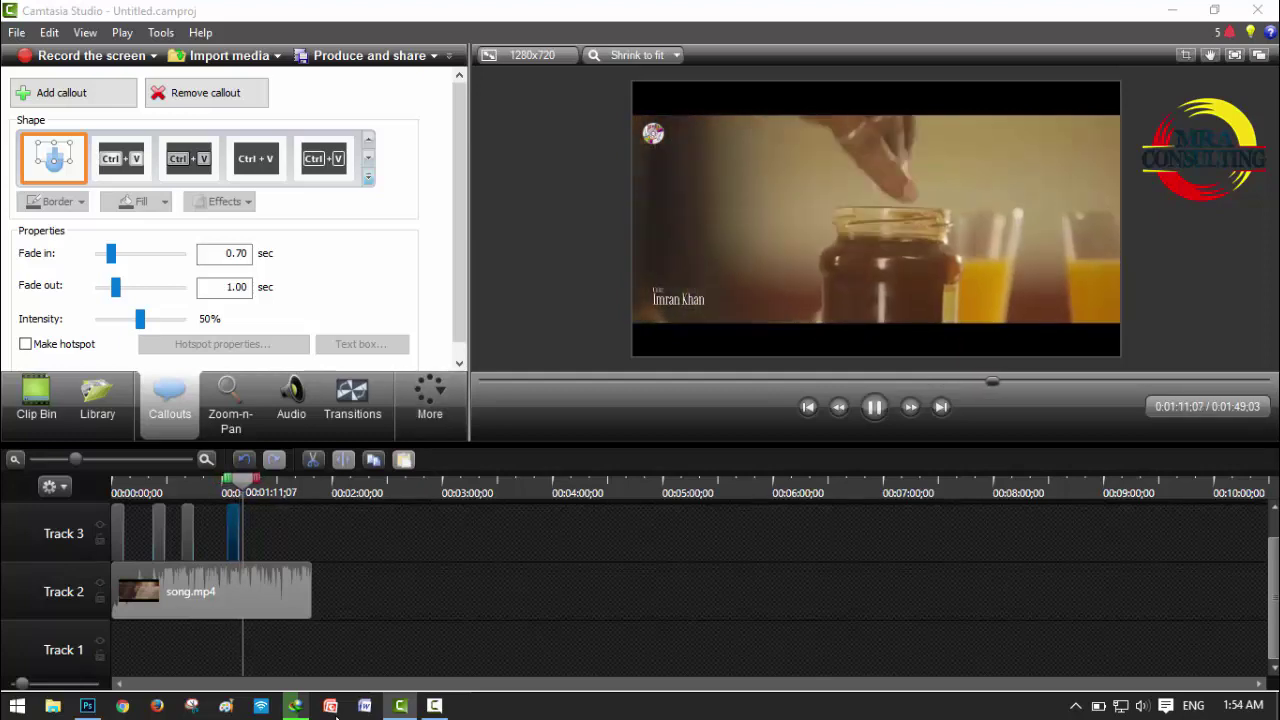
left_click(874, 406)
left_click(368, 177)
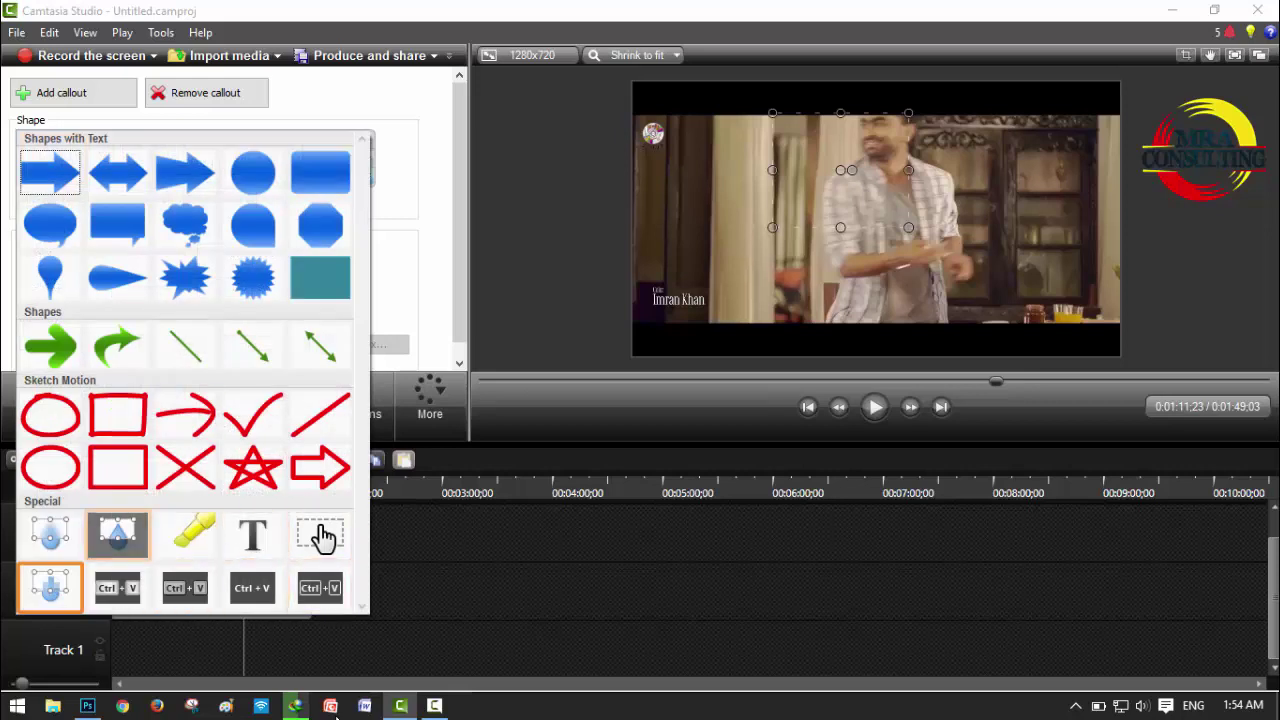
key("Escape")
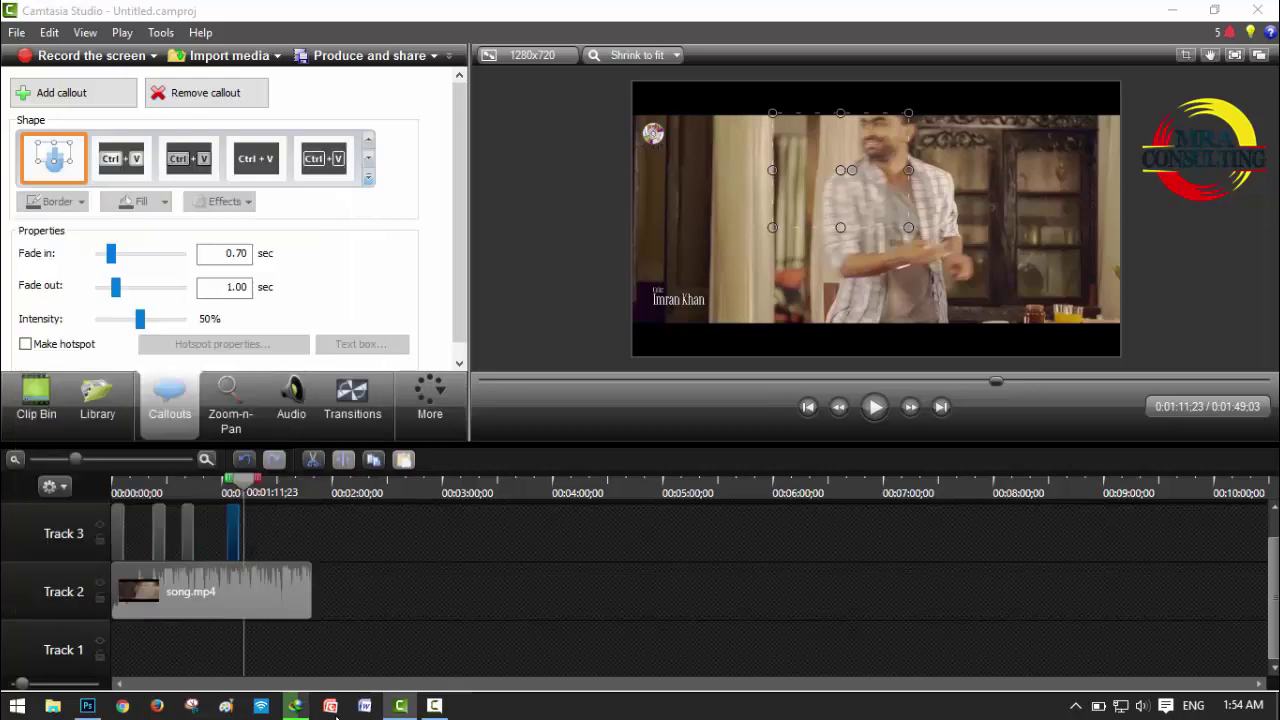
key("Home")
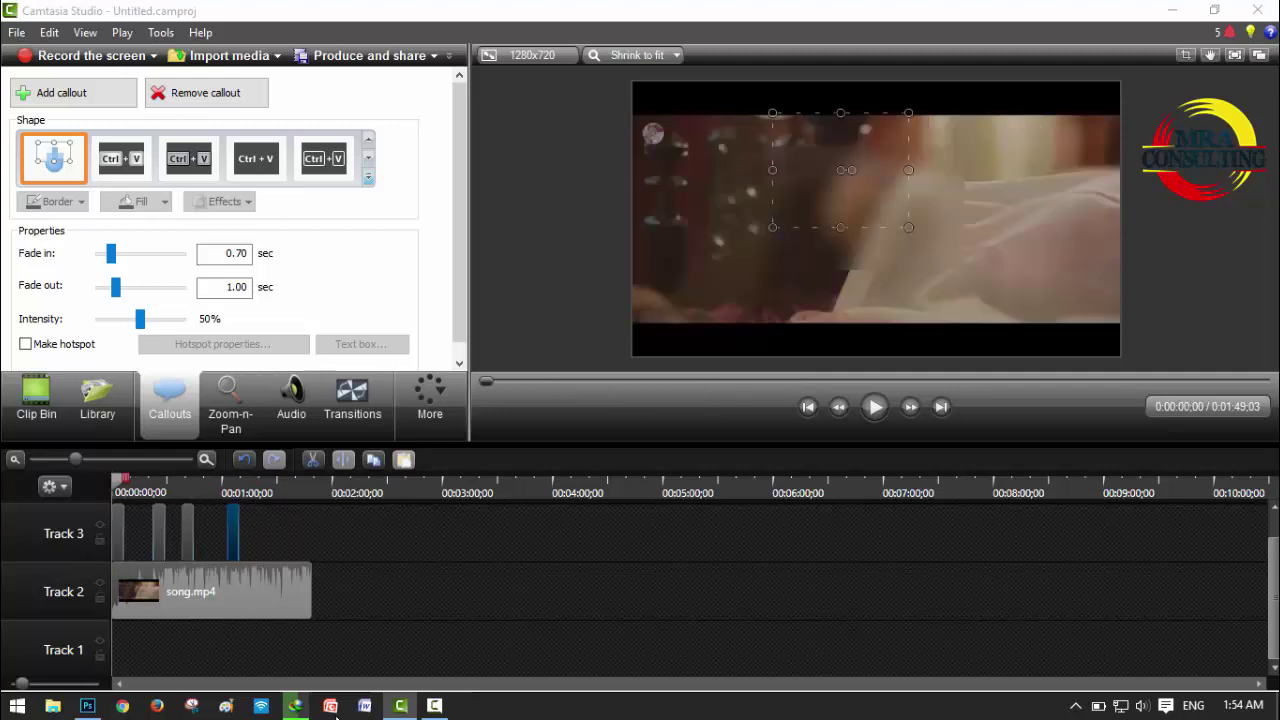
key("space")
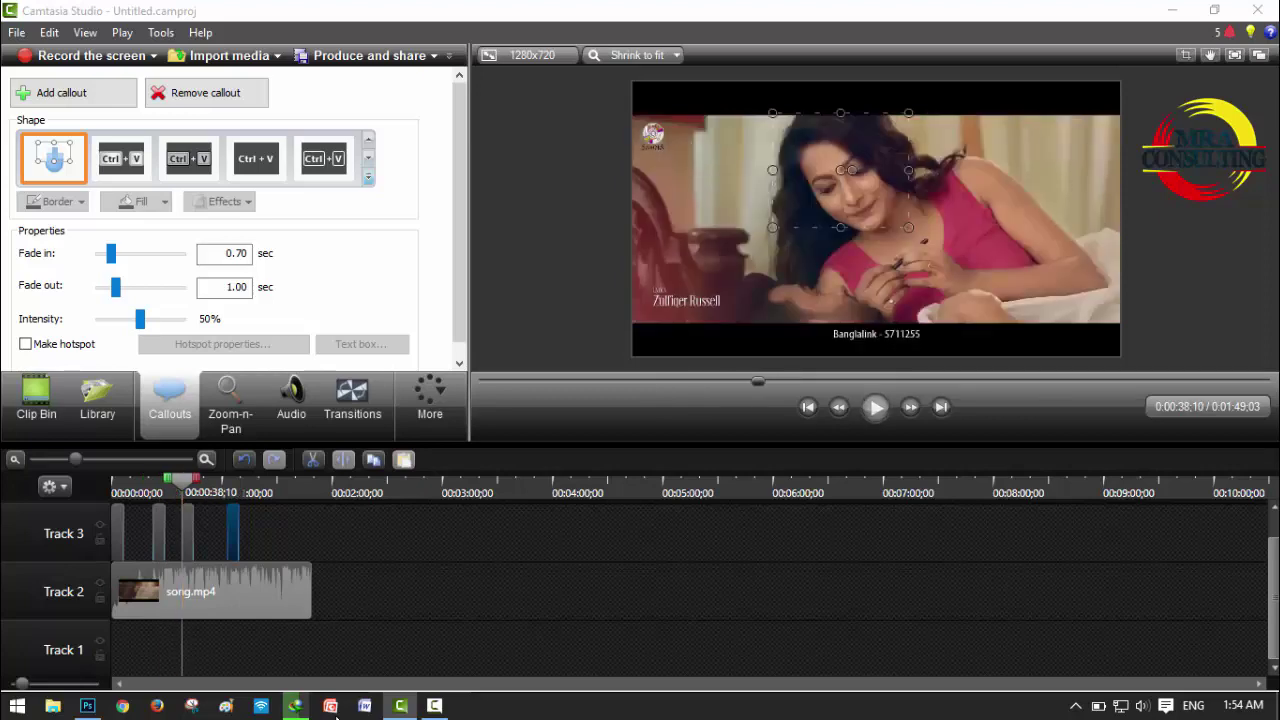
left_click(875, 407)
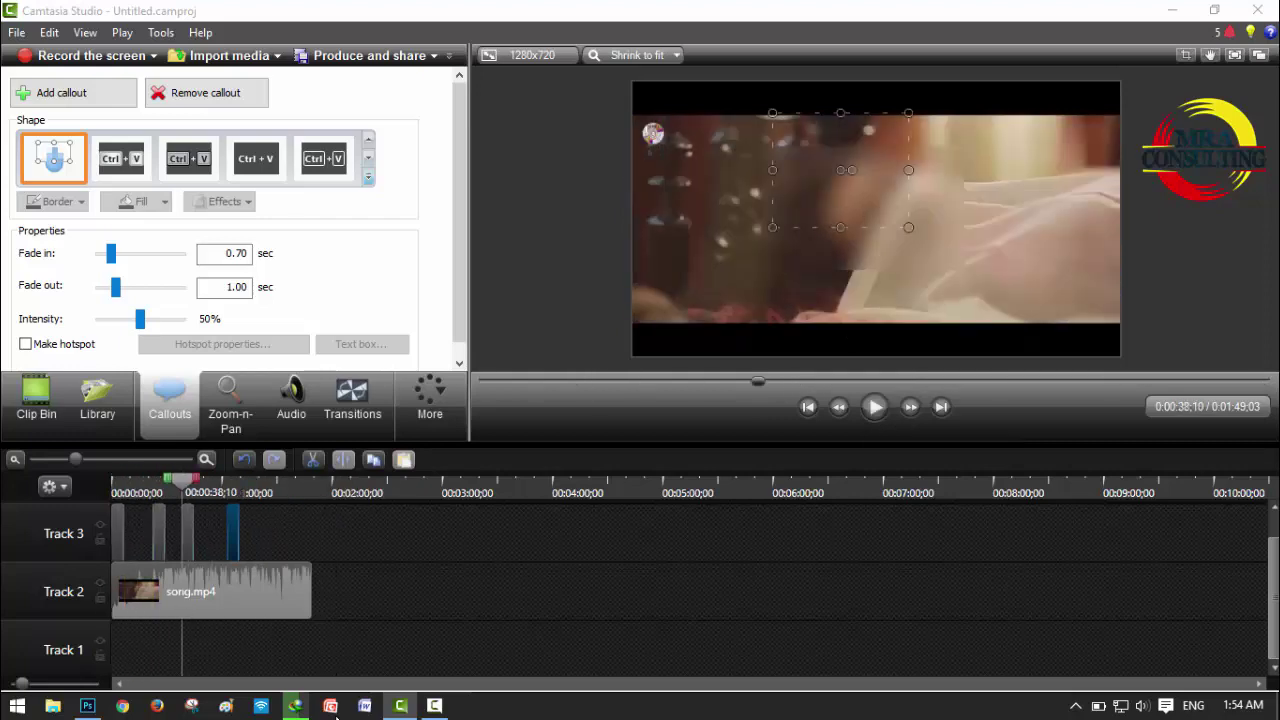
mouse_move(184, 482)
left_mouse_down()
mouse_move(274, 482)
mouse_move(240, 482)
left_mouse_up()
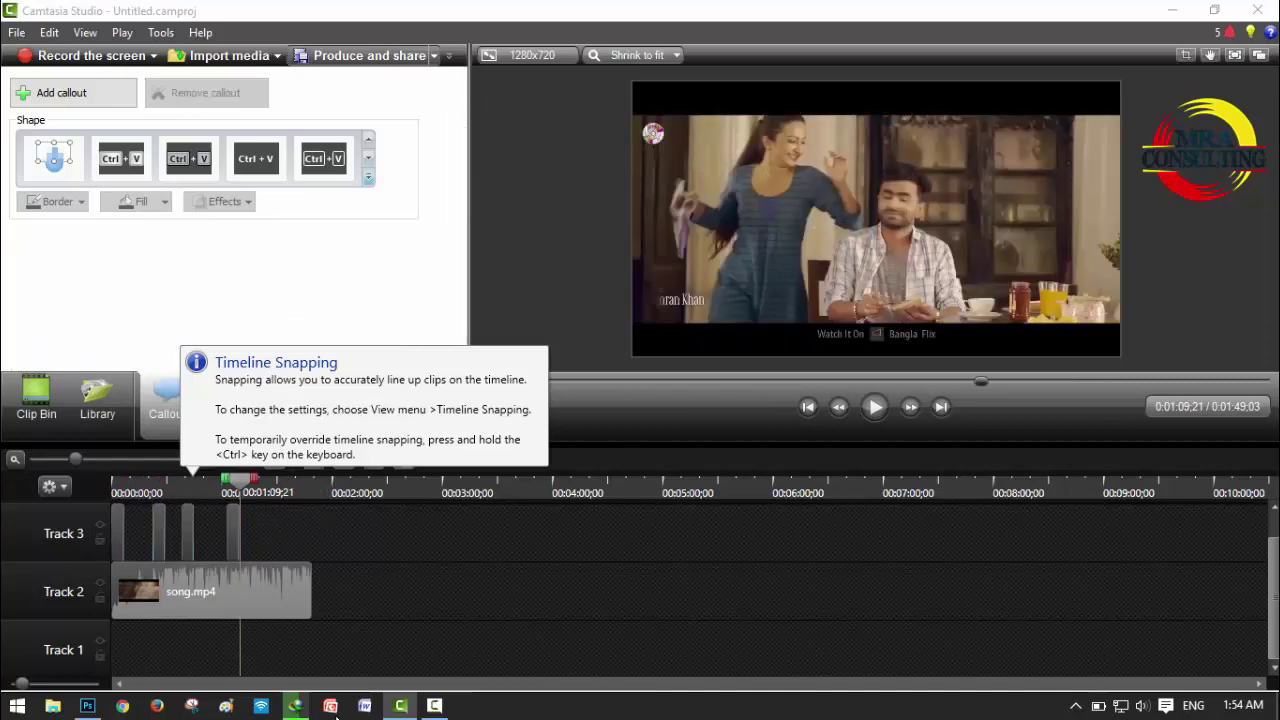
Step: Set up production with the MP4 only (up to 720p) preset, saving Effect.mp4 to Video Editing
left_click(360, 55)
left_click(827, 188)
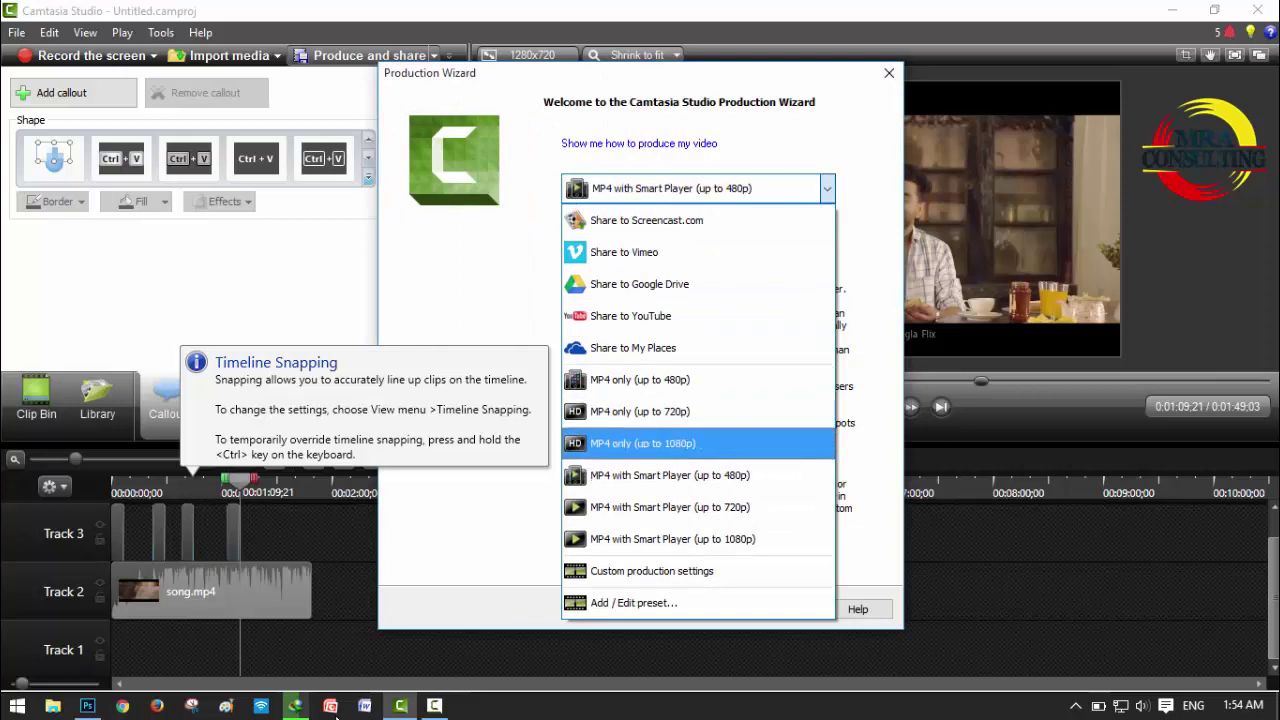
key("Up")
key("Return")
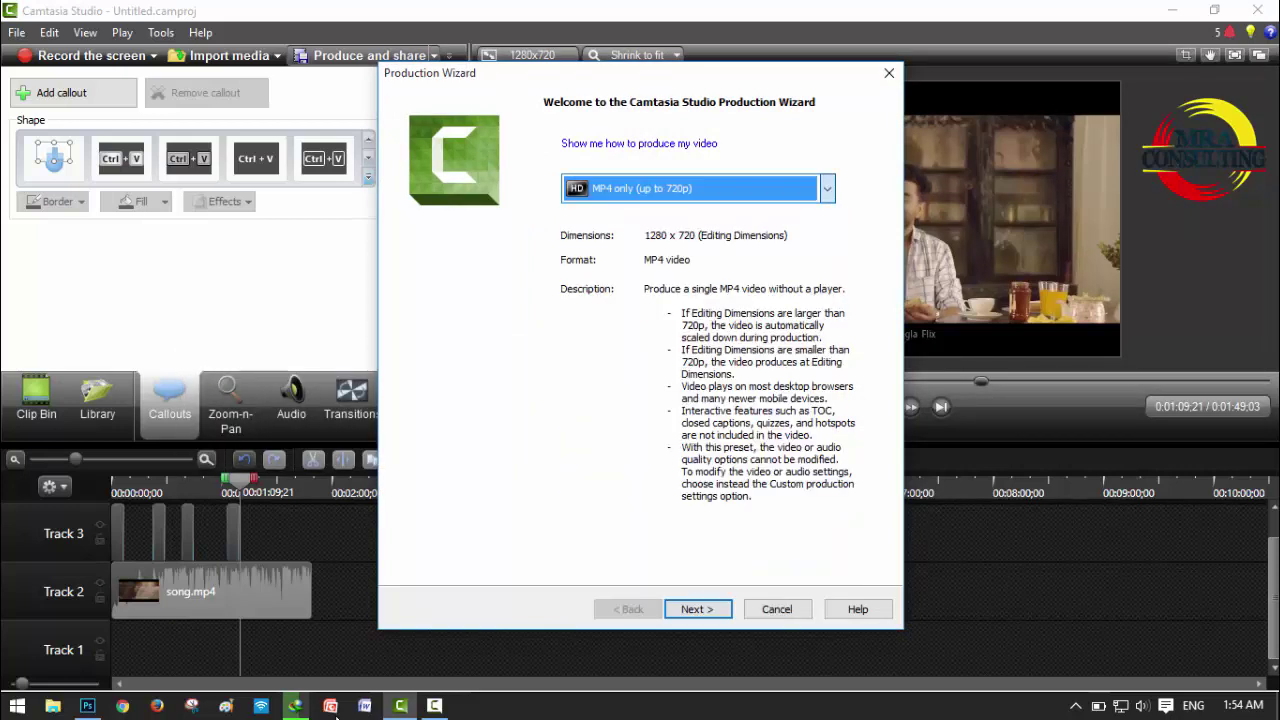
key("Return")
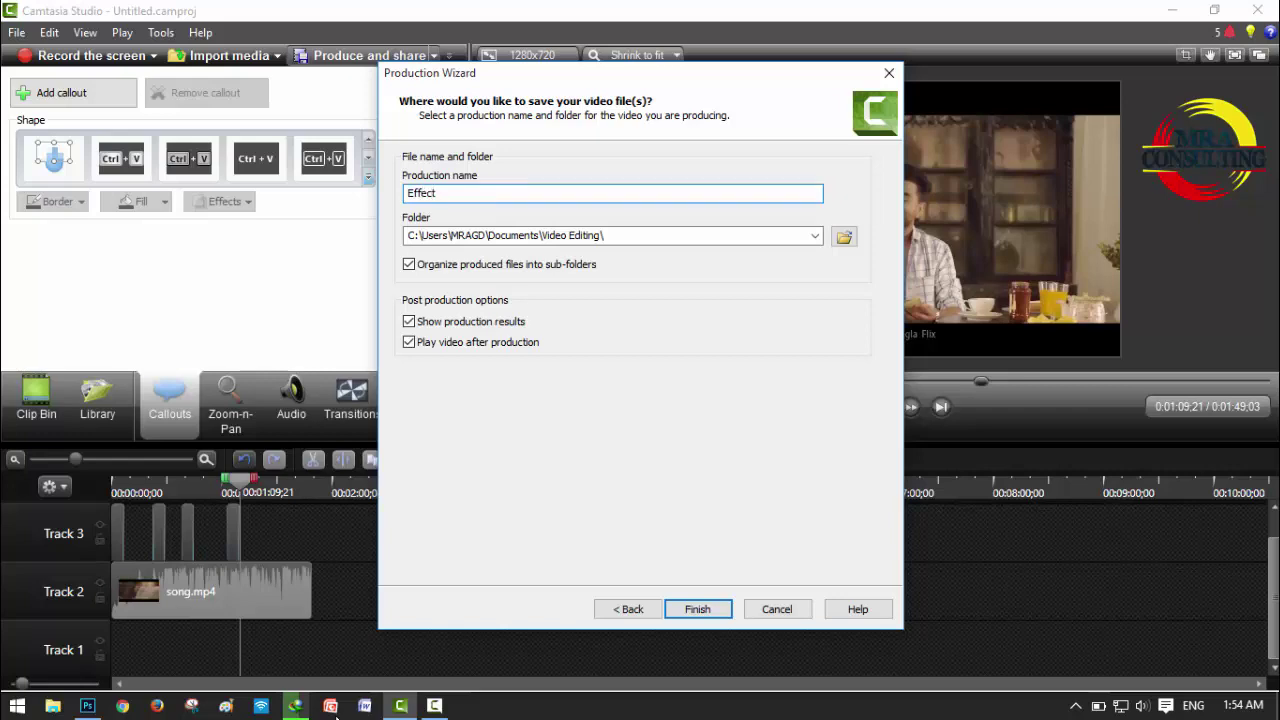
key("Tab")
key("Tab")
key("space")
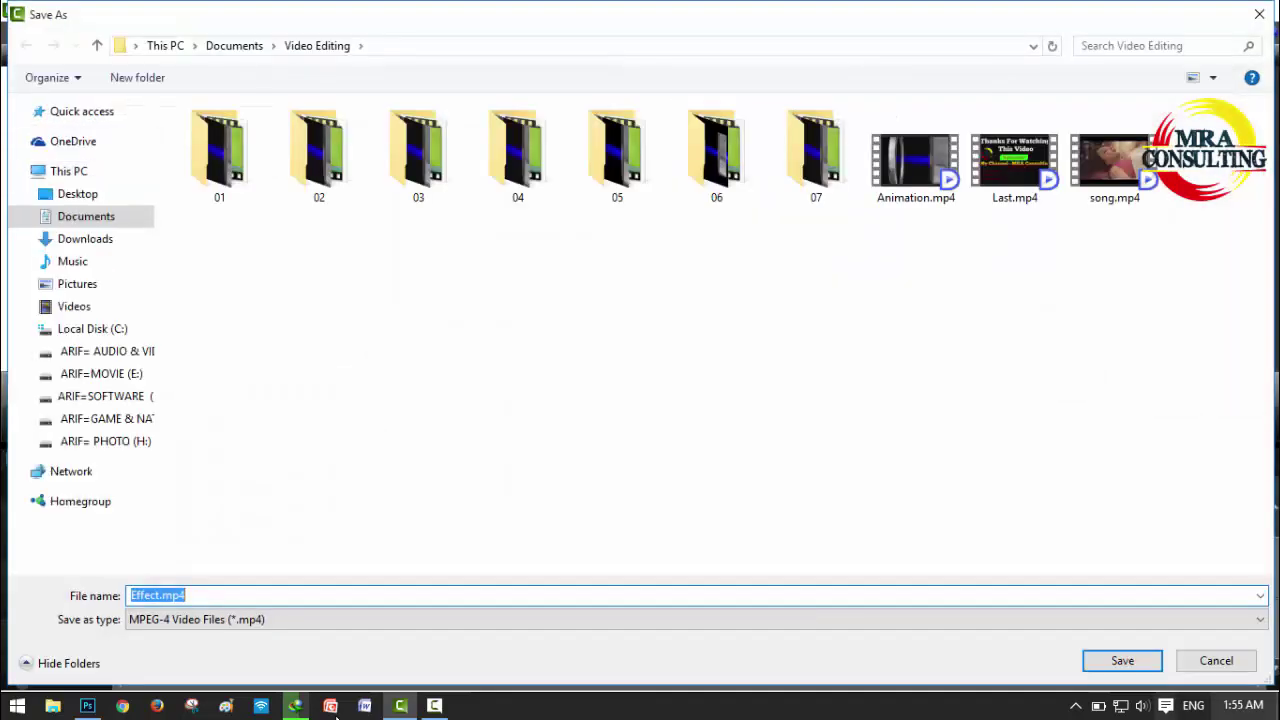
key("Return")
key("Return")
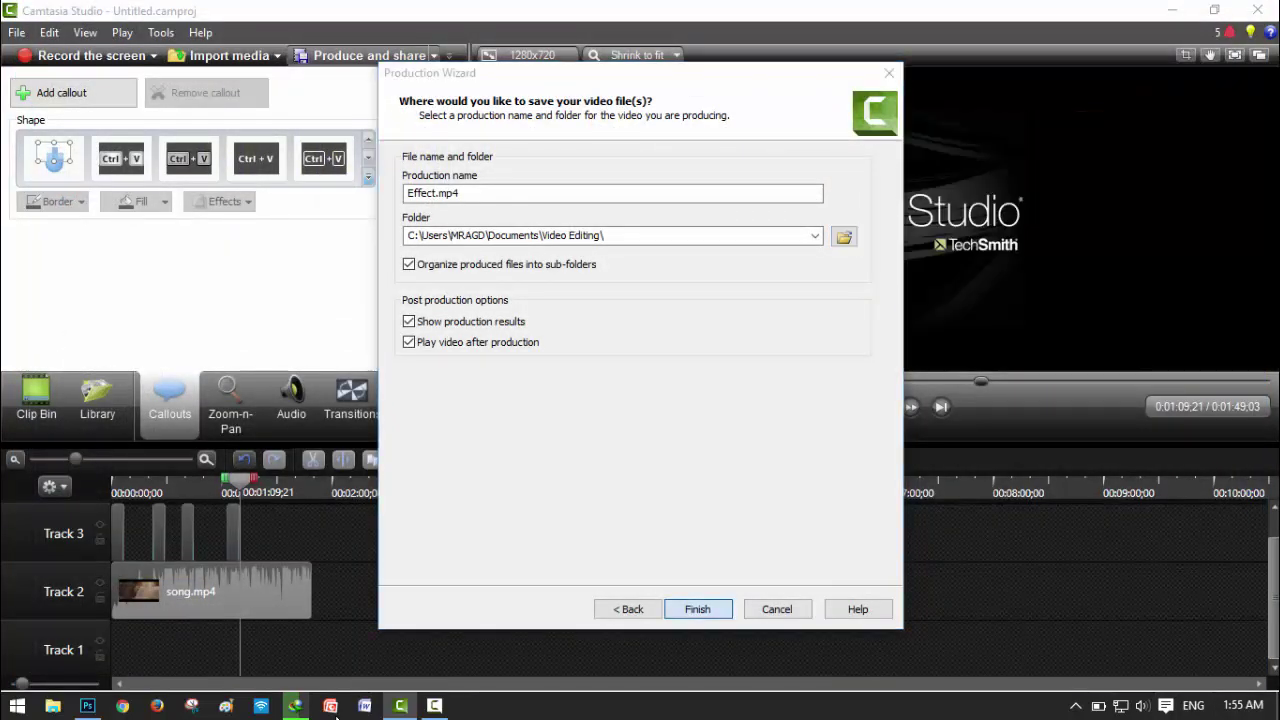